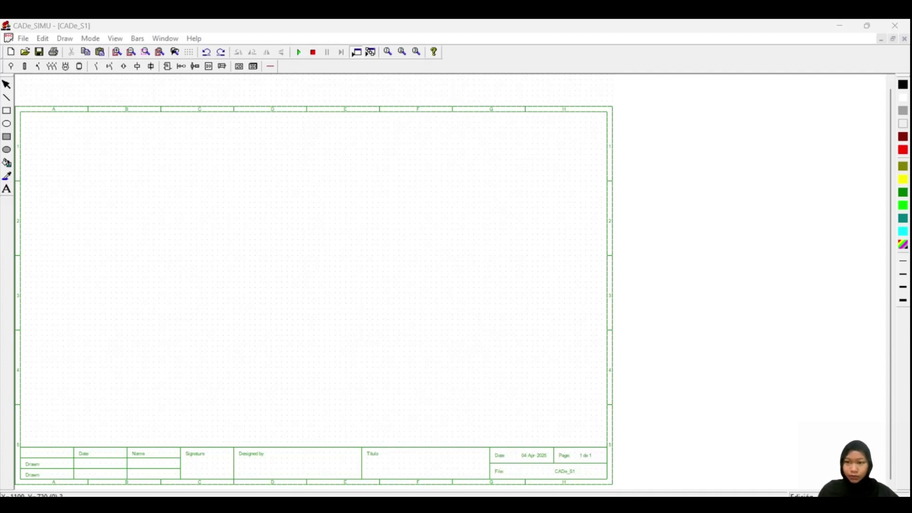
Step: Place a three-phase supply with neutral and earth (L1, L2, L3, N, PE) near the sheet's upper-left corner, rotated so its terminals stack vertically
{"action": "left_click", "coordinate": [52, 69]}
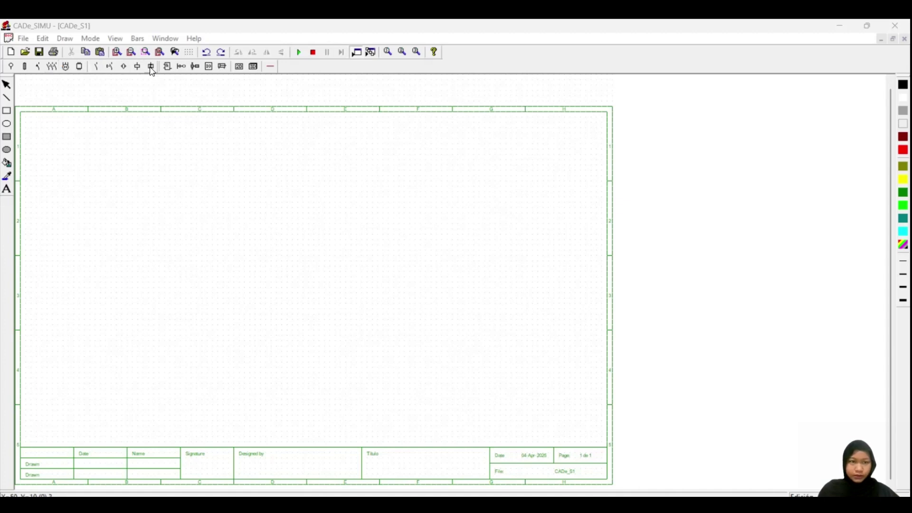
{"action": "left_click", "coordinate": [11, 66]}
{"action": "left_click", "coordinate": [205, 82]}
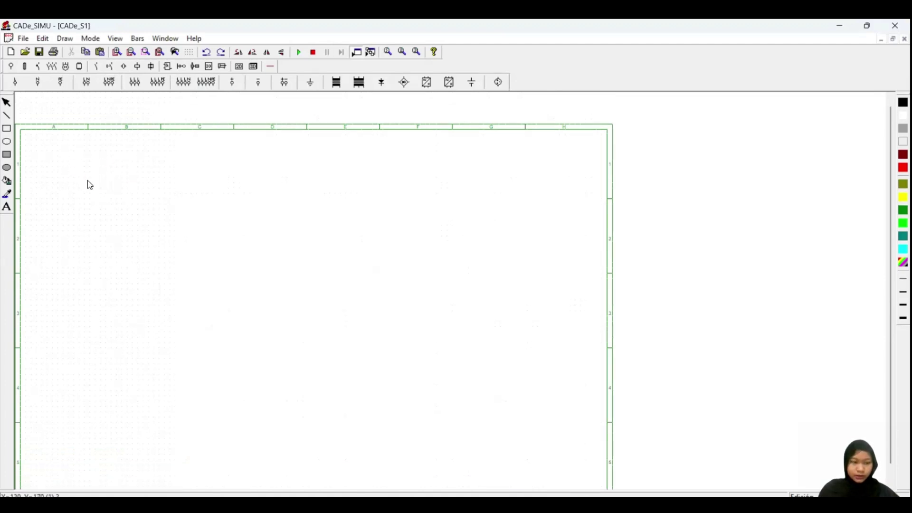
{"action": "left_click", "coordinate": [106, 174]}
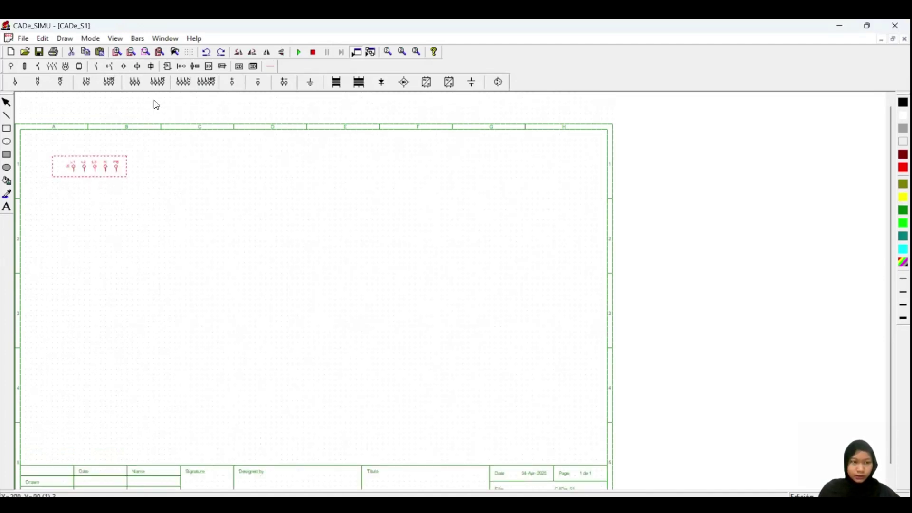
{"action": "left_click", "coordinate": [223, 53]}
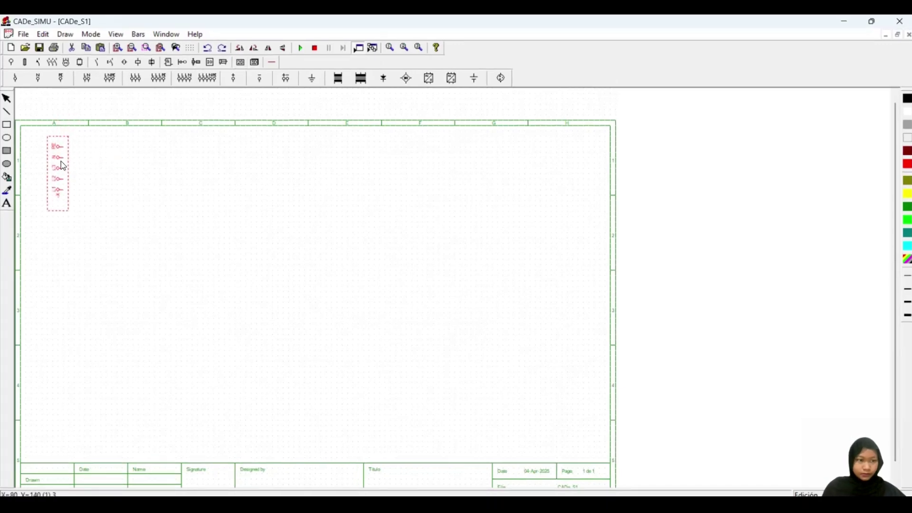
{"action": "left_click", "coordinate": [303, 252]}
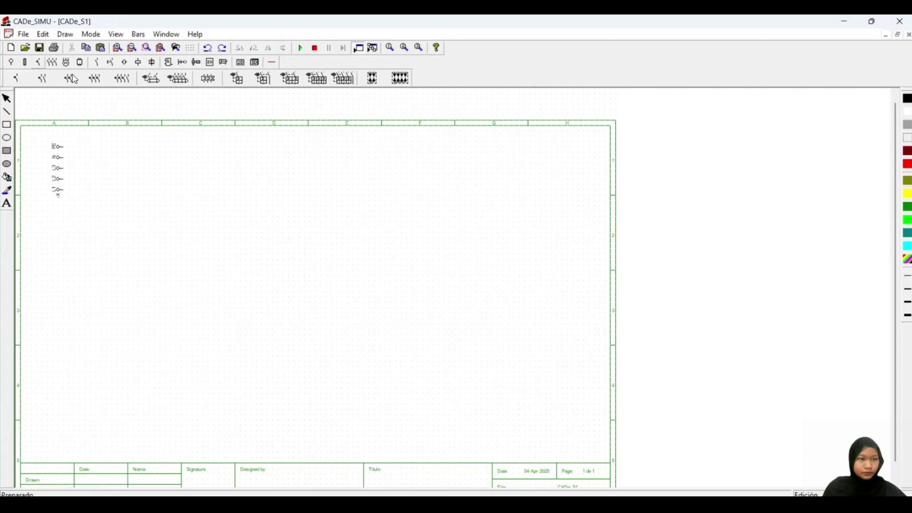
Step: Place a three-pole circuit breaker below the supply and a row of three three-pole contactor contacts beneath it
{"action": "left_click", "coordinate": [95, 79]}
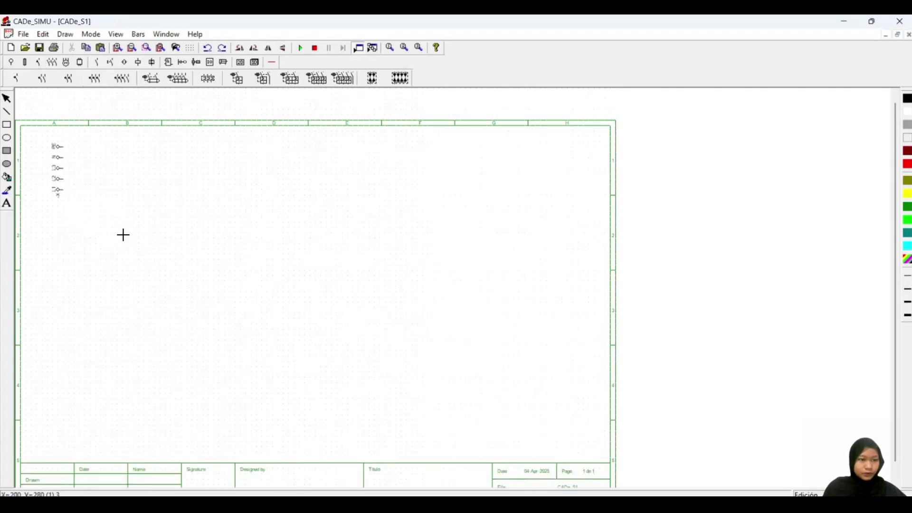
{"action": "left_click", "coordinate": [112, 224]}
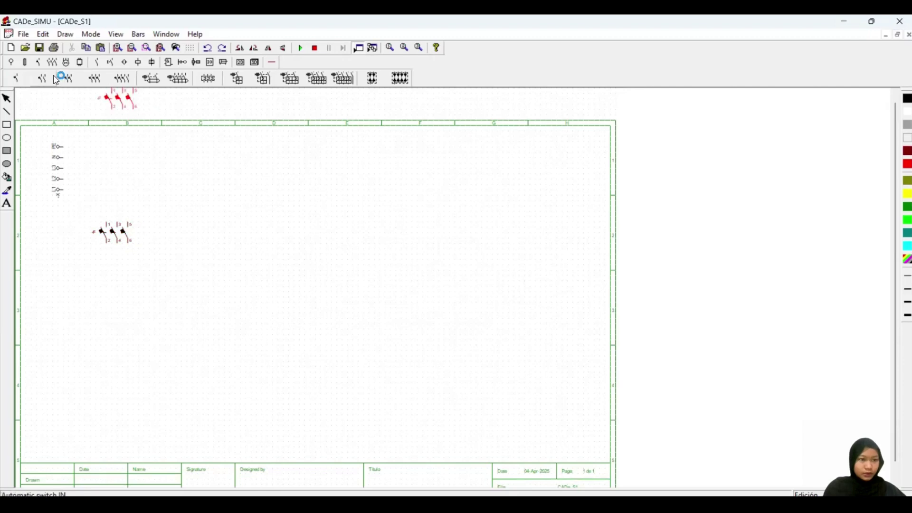
{"action": "left_click", "coordinate": [52, 62]}
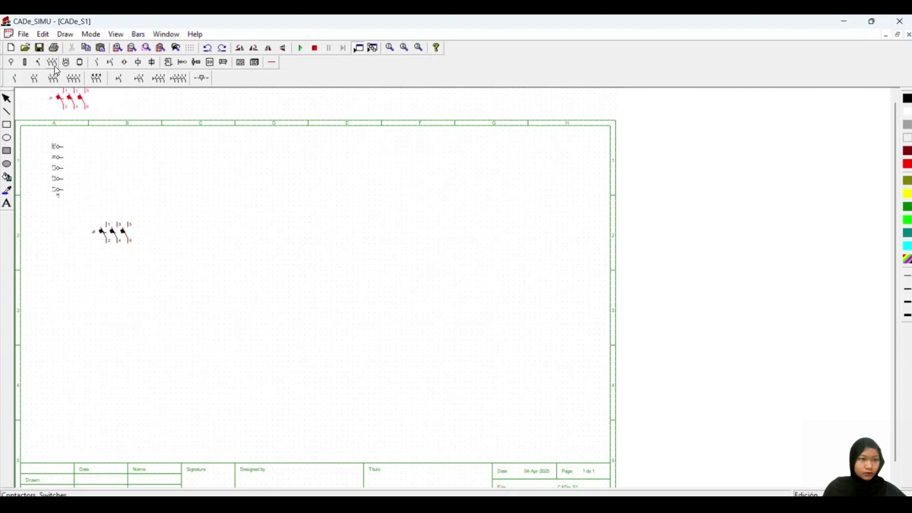
{"action": "left_click", "coordinate": [114, 289]}
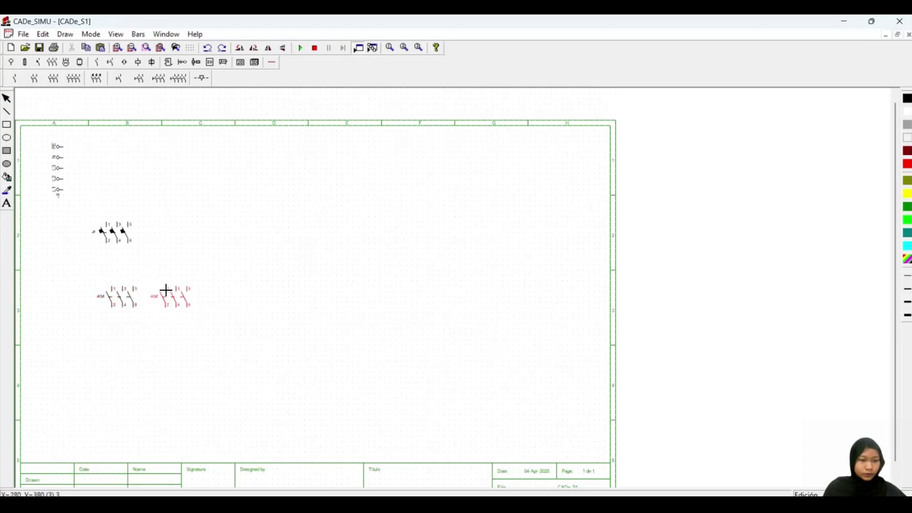
{"action": "left_click", "coordinate": [176, 291]}
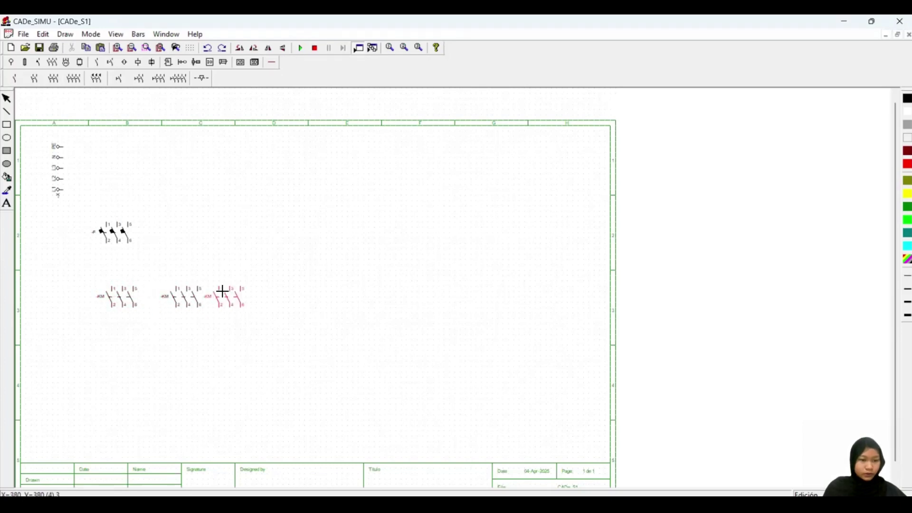
{"action": "left_click", "coordinate": [242, 290]}
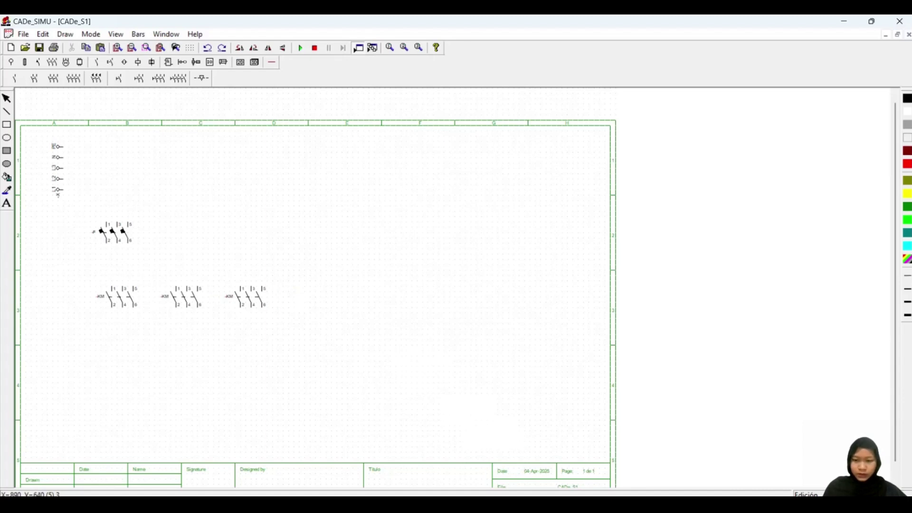
{"action": "left_click", "coordinate": [566, 504]}
Step: Place a six-terminal three-phase motor (U1, V1, W1, W2, U2, V2) with PE below the first contactor contacts
{"action": "left_click", "coordinate": [50, 62]}
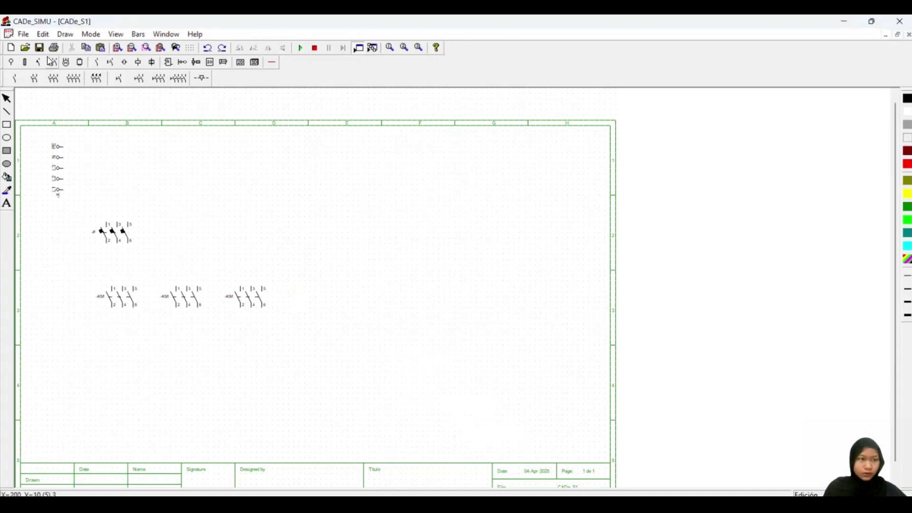
{"action": "left_click", "coordinate": [241, 63]}
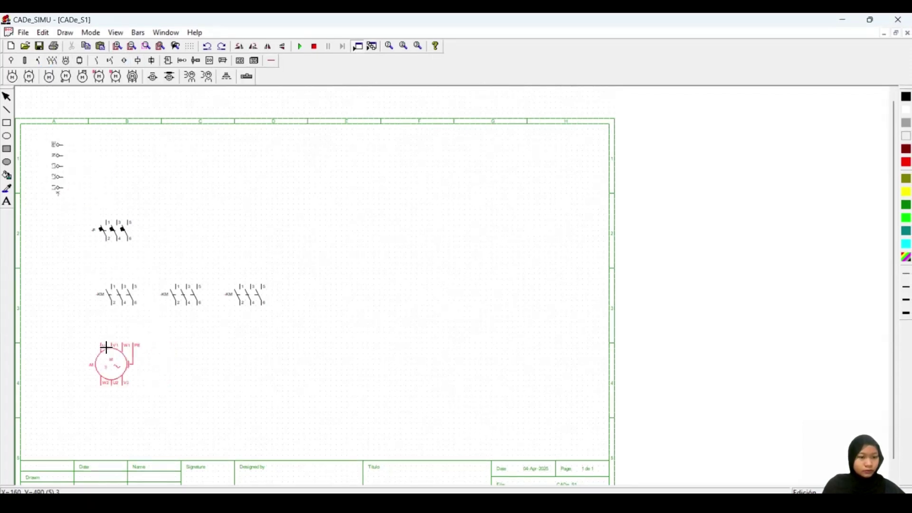
{"action": "left_click", "coordinate": [115, 348]}
{"action": "key", "text": "Escape"}
Step: Move the three-pole breaker, the contactor contacts and the motor together slightly to the left
{"action": "left_click_drag", "start_coordinate": [85, 199], "coordinate": [214, 375]}
{"action": "left_click_drag", "start_coordinate": [272, 423], "coordinate": [292, 419]}
{"action": "left_click_drag", "start_coordinate": [266, 332], "coordinate": [253, 325]}
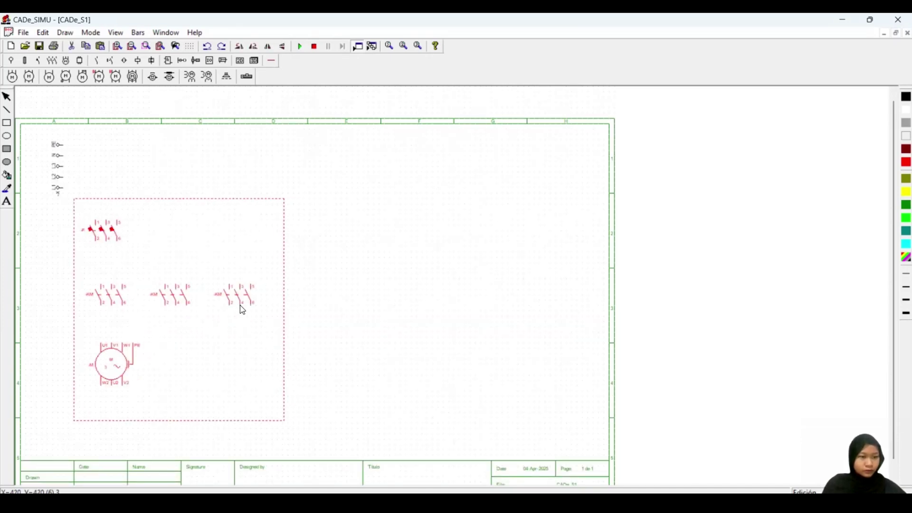
{"action": "left_click", "coordinate": [453, 346]}
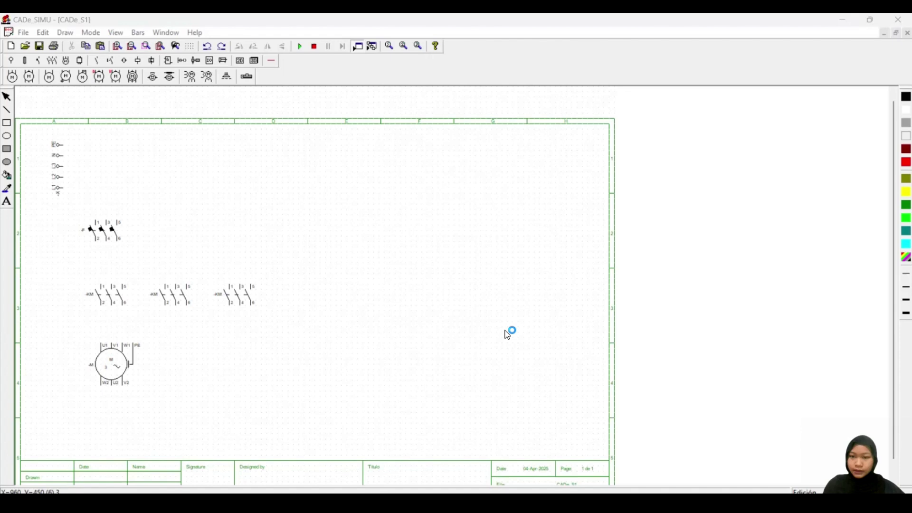
Step: Place a single-pole circuit breaker in sheet column E and a normally closed pushbutton (11-12) below it
{"action": "left_click", "coordinate": [338, 222]}
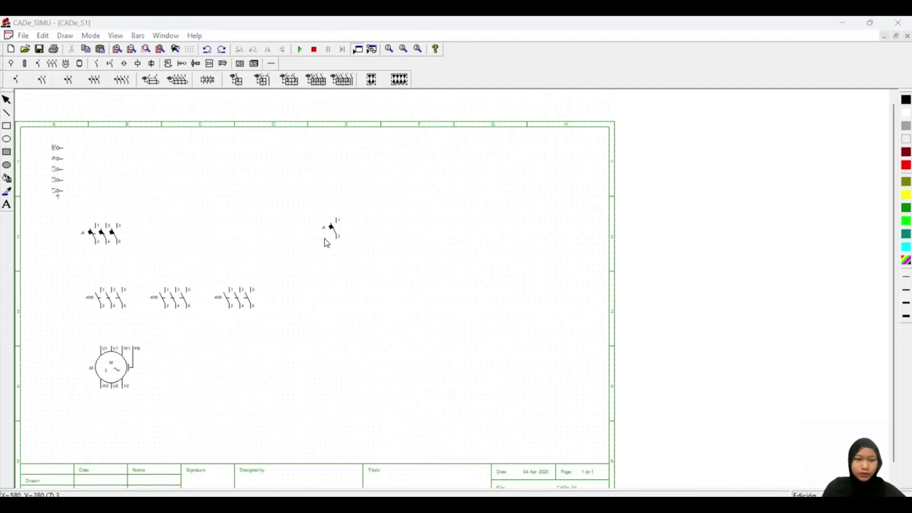
{"action": "left_click", "coordinate": [324, 238]}
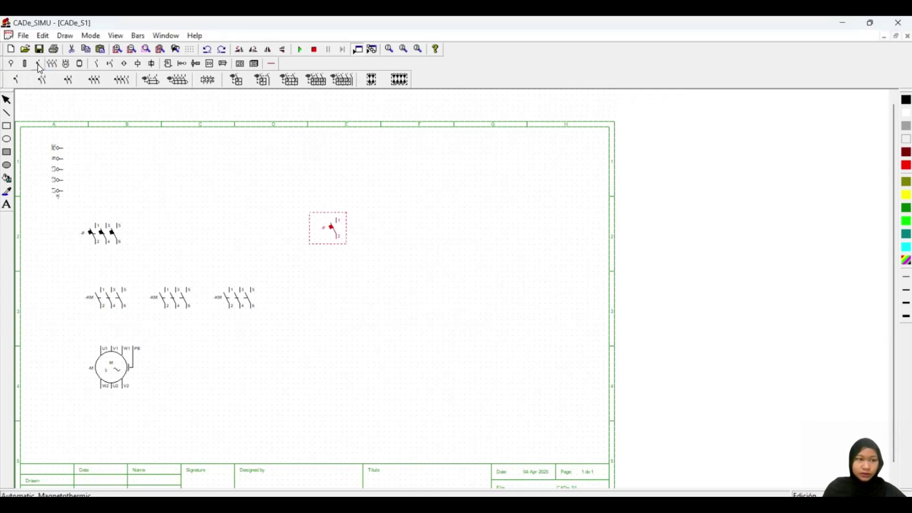
{"action": "left_click", "coordinate": [110, 64]}
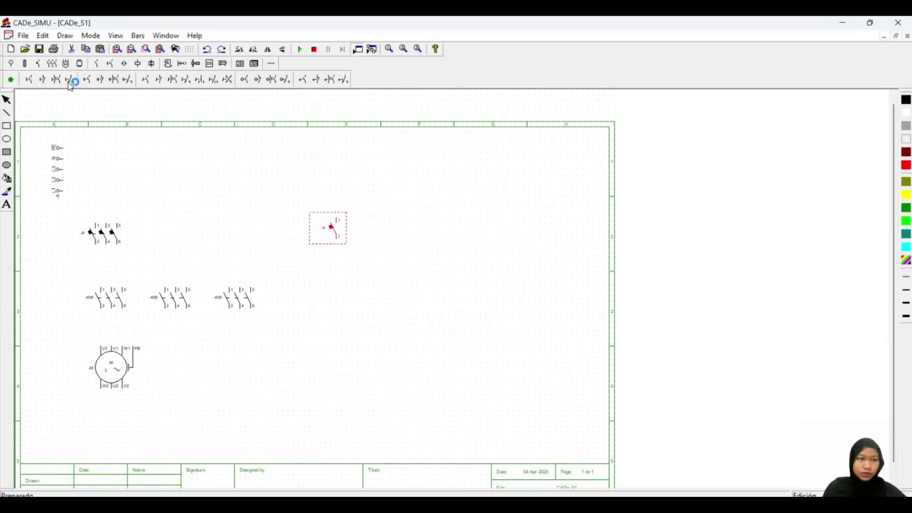
{"action": "left_click", "coordinate": [51, 80]}
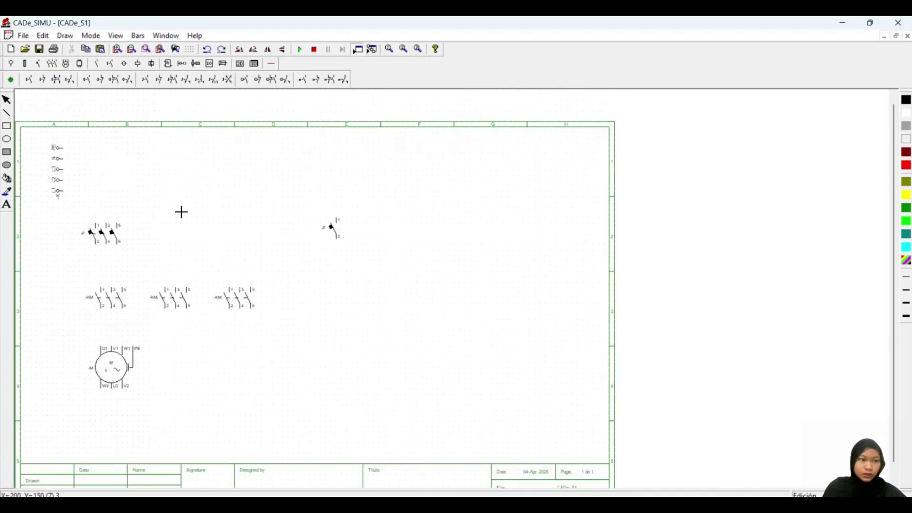
{"action": "left_click", "coordinate": [337, 262]}
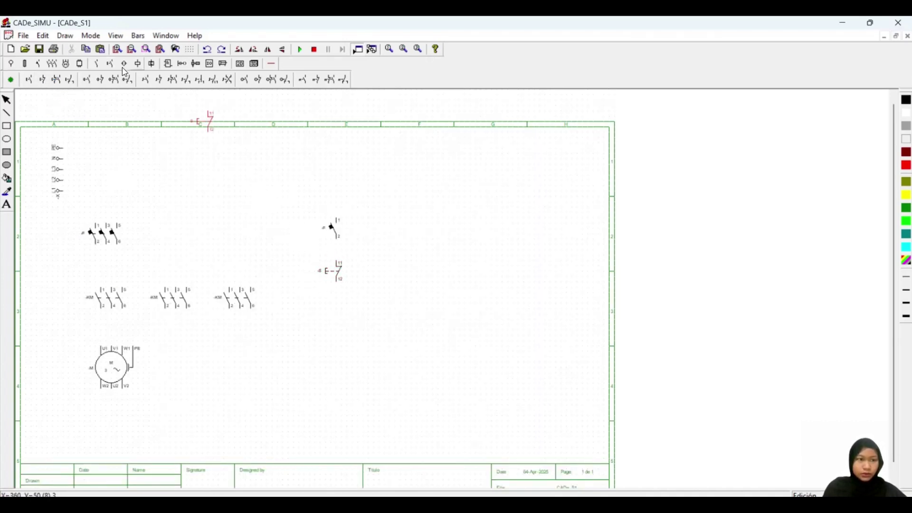
Step: Place a normally open pushbutton (13-14) below the normally closed one and a normally open contact (13-14) to its right
{"action": "left_click", "coordinate": [29, 80]}
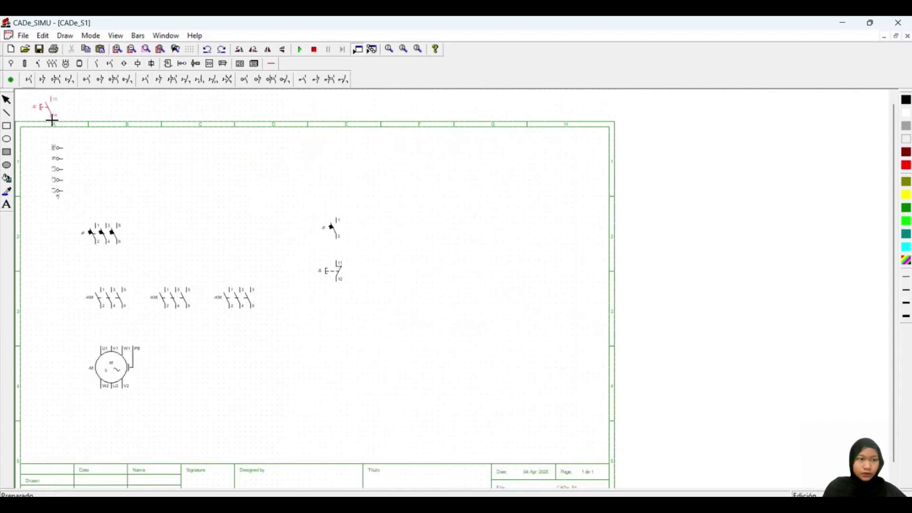
{"action": "left_click", "coordinate": [341, 307]}
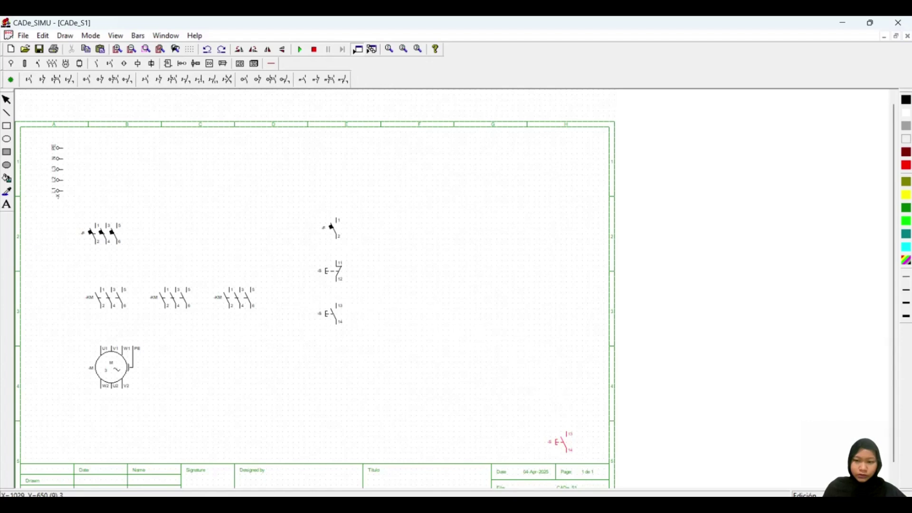
{"action": "left_click", "coordinate": [144, 67]}
{"action": "left_click", "coordinate": [27, 80]}
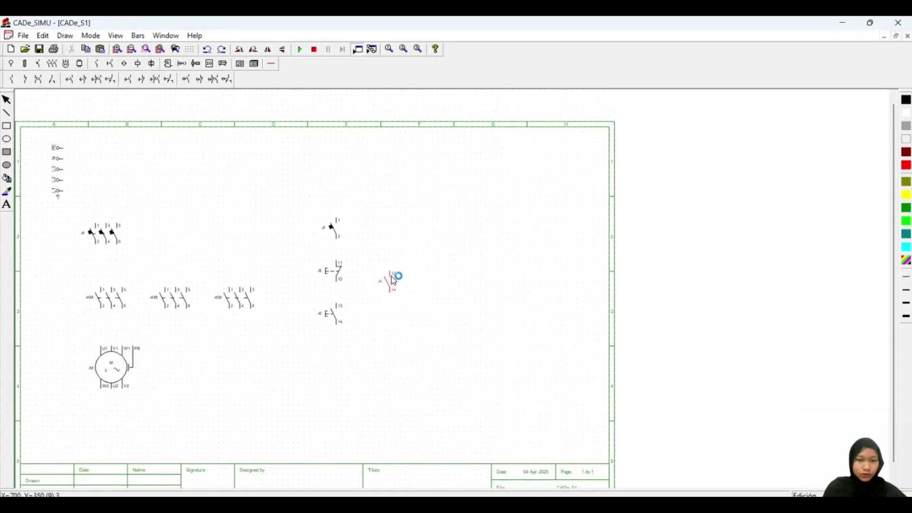
{"action": "left_click", "coordinate": [394, 306]}
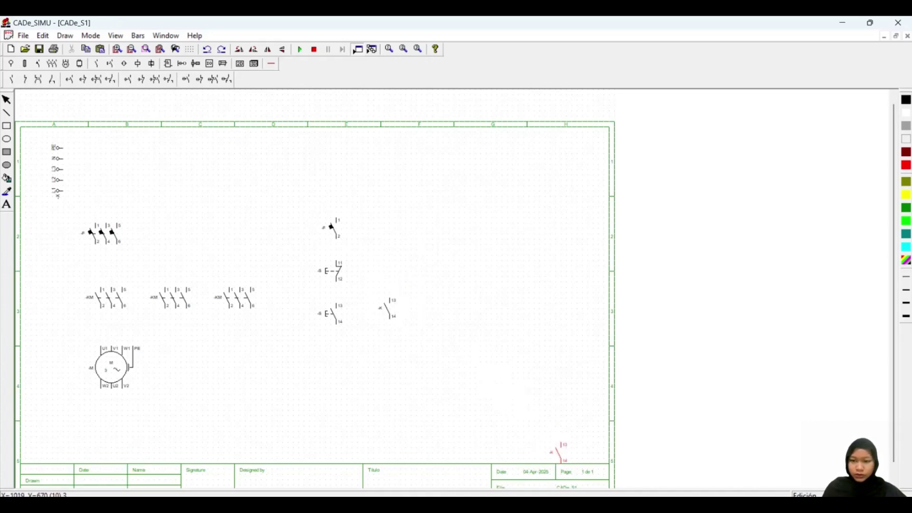
Step: Place two timed normally open contacts (67-68) in a row to the right of the normally open 13-14 contact
{"action": "left_click", "coordinate": [70, 81]}
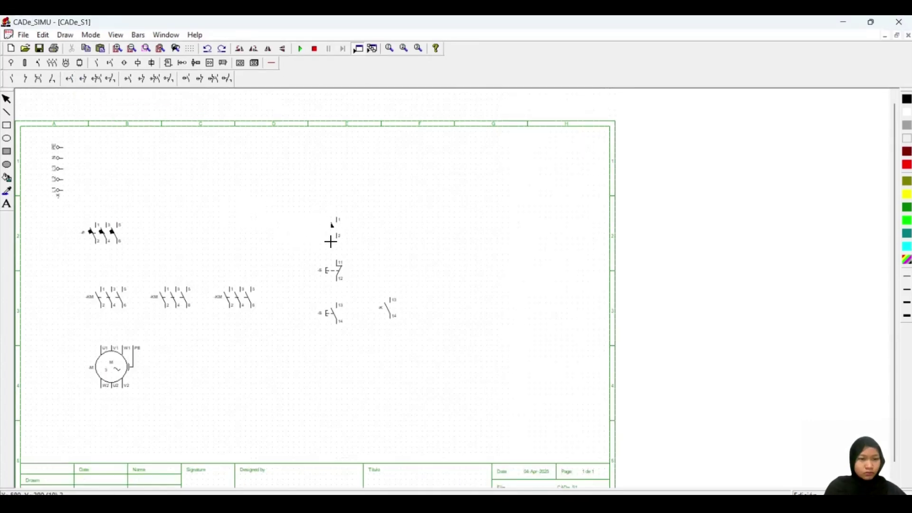
{"action": "left_click", "coordinate": [458, 300]}
{"action": "left_click", "coordinate": [521, 300]}
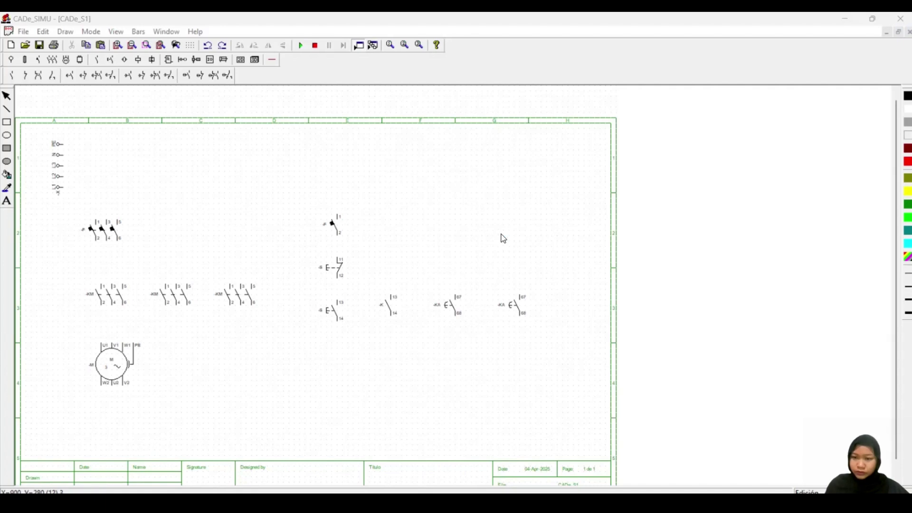
Step: Replace the rightmost timed normally open contact with a timed normally closed contact (55-56)
{"action": "left_click", "coordinate": [524, 305]}
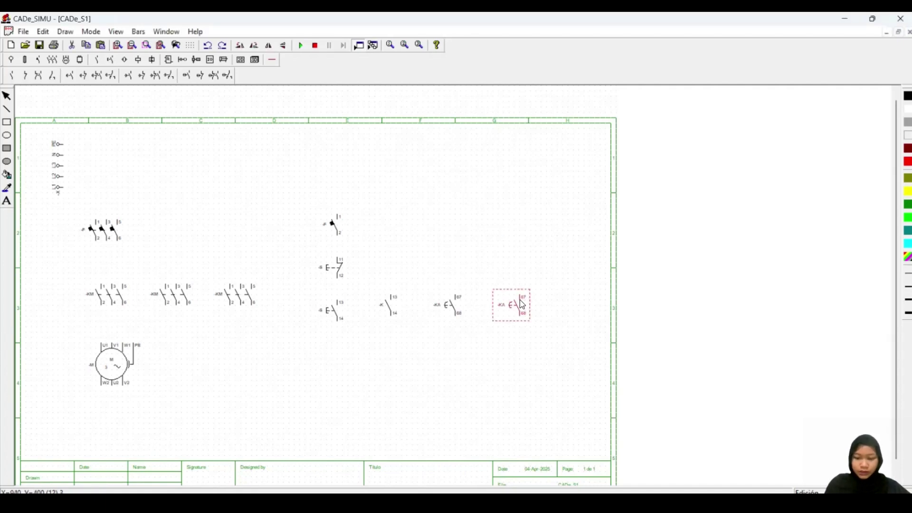
{"action": "key", "text": "Delete"}
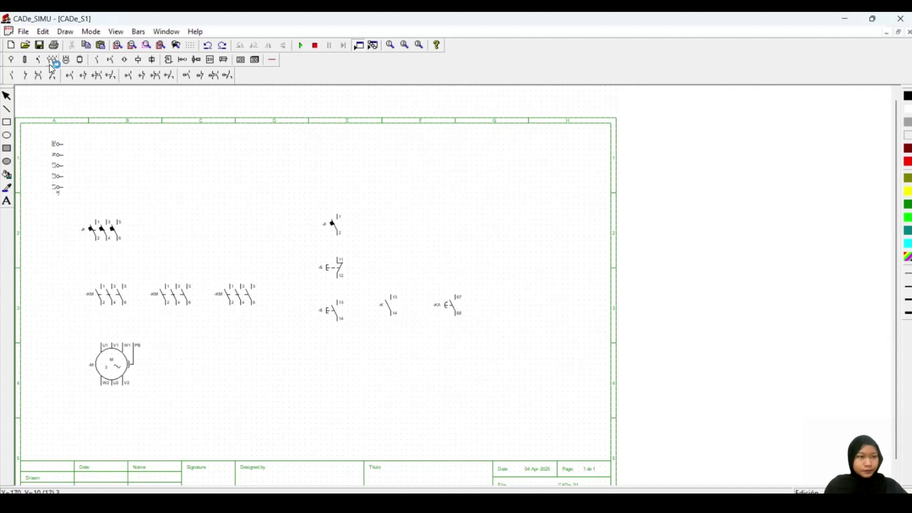
{"action": "left_click", "coordinate": [85, 77]}
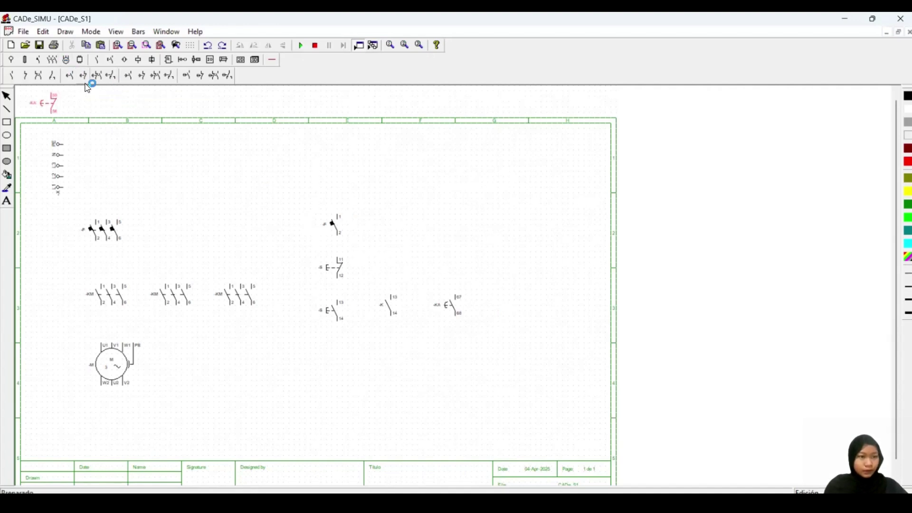
{"action": "left_click", "coordinate": [519, 299]}
{"action": "key", "text": "Escape"}
Step: Place three normally closed contacts (11-12): one at the far right of the control circuit and one below each timed contact
{"action": "left_click", "coordinate": [31, 77]}
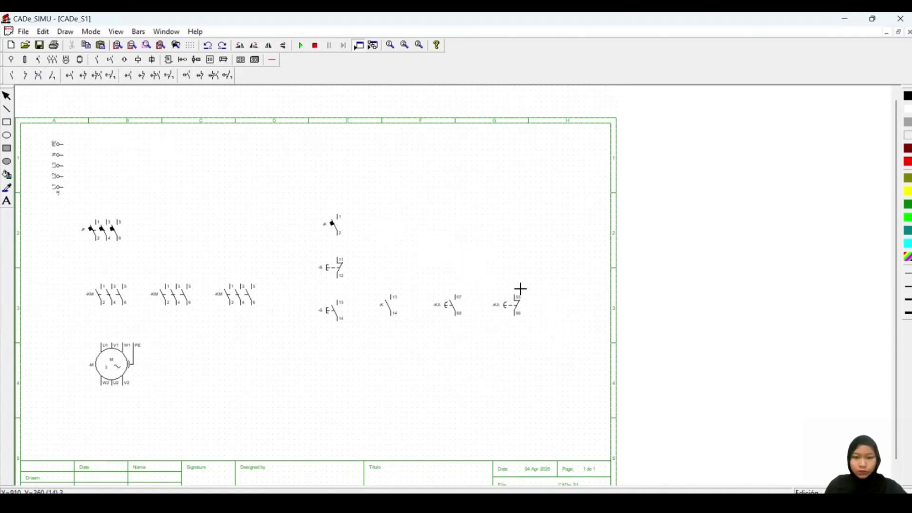
{"action": "left_click", "coordinate": [566, 325]}
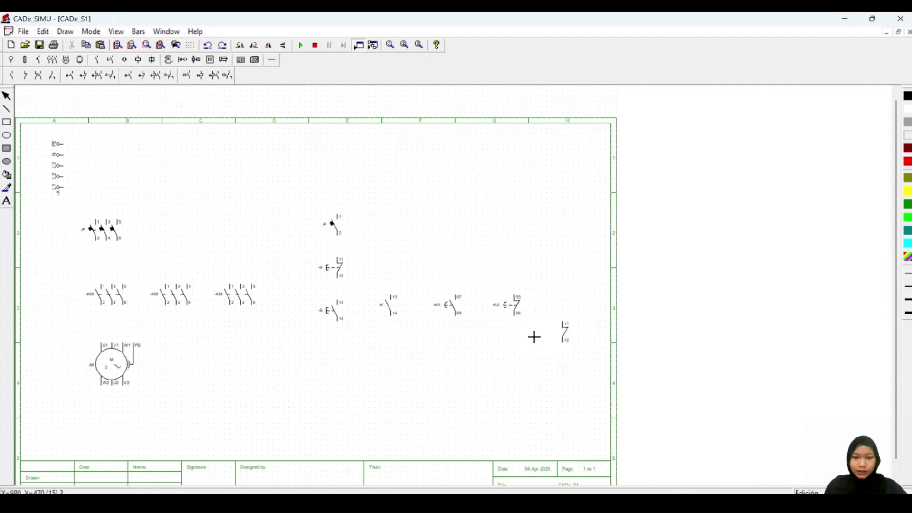
{"action": "left_click", "coordinate": [457, 338]}
{"action": "left_click", "coordinate": [516, 337]}
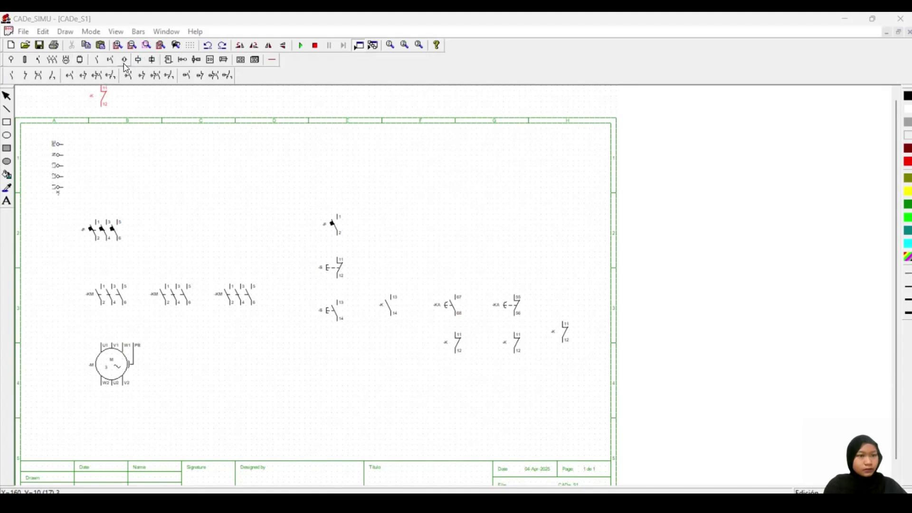
Step: Place three relay coils (A1-A2): one below the pushbuttons, one below the timed 67-68 branch and one below the timed 55-56 branch
{"action": "left_click", "coordinate": [139, 59]}
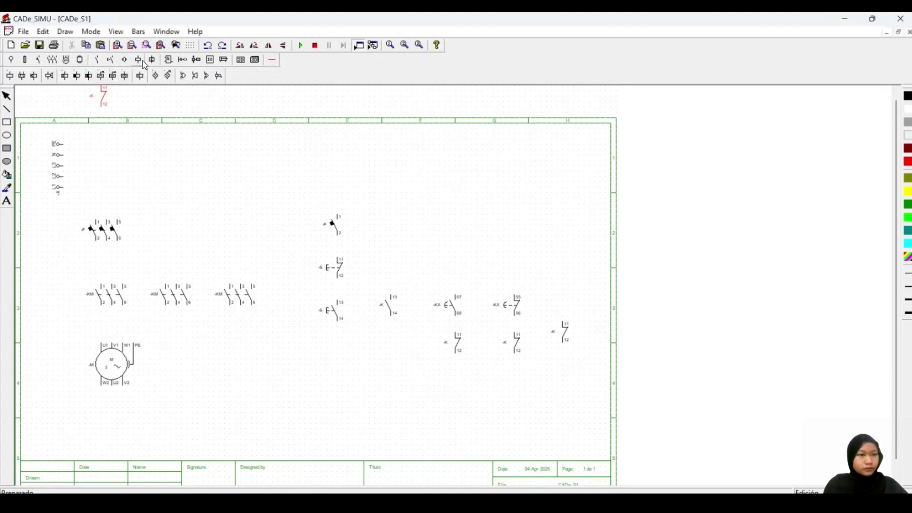
{"action": "left_click", "coordinate": [9, 76]}
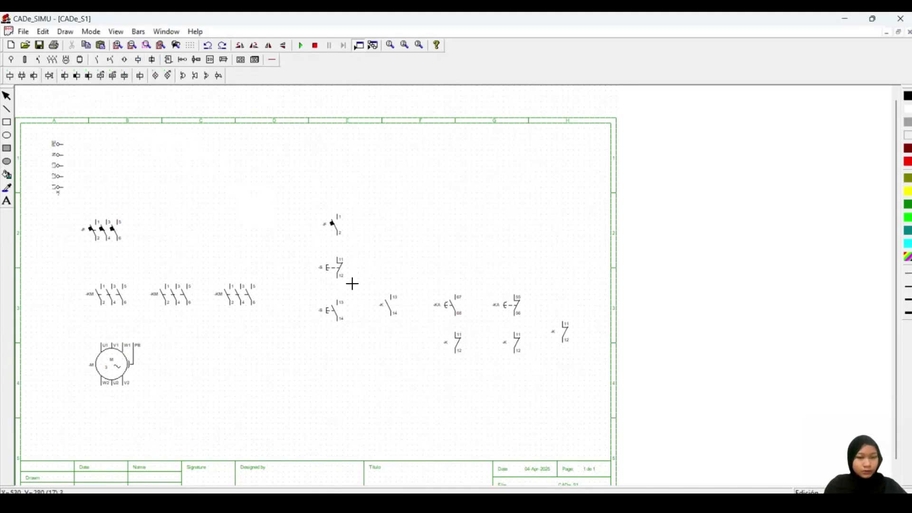
{"action": "left_click", "coordinate": [392, 379]}
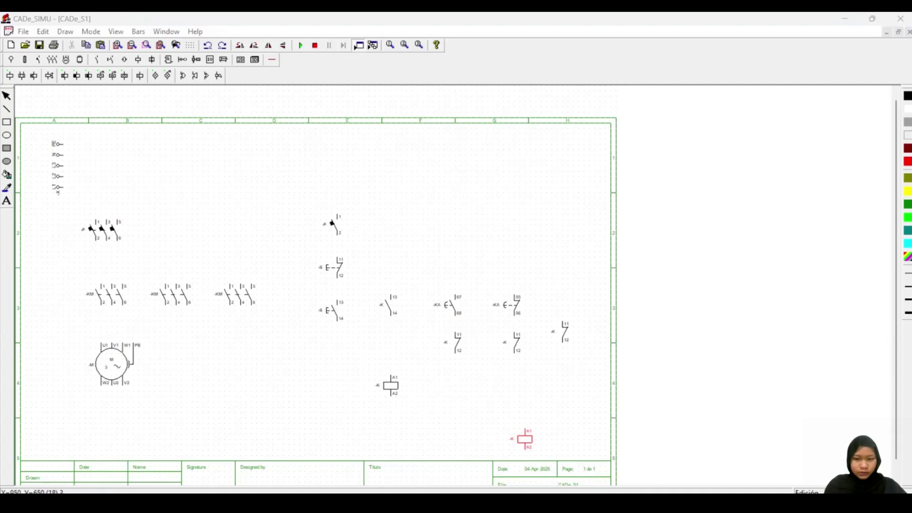
{"action": "left_click", "coordinate": [339, 379]}
{"action": "left_click_drag", "start_coordinate": [400, 391], "coordinate": [461, 391]}
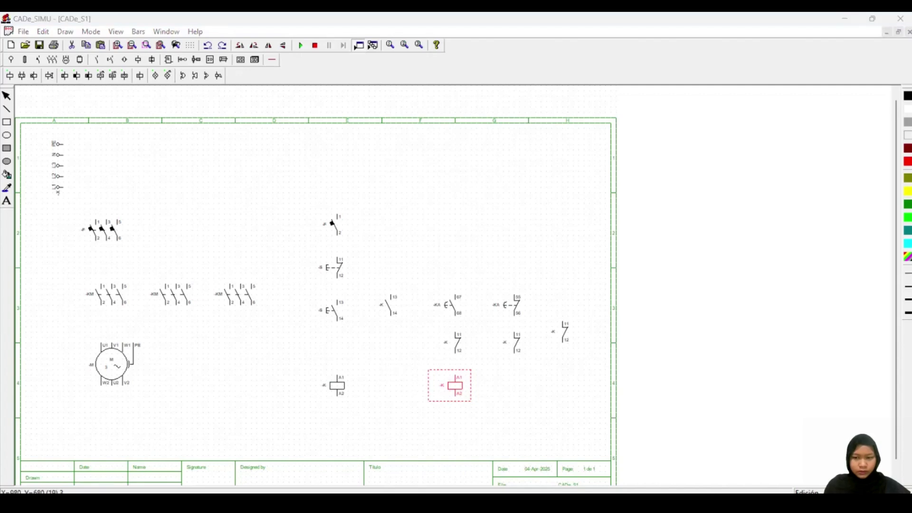
{"action": "left_click", "coordinate": [475, 385]}
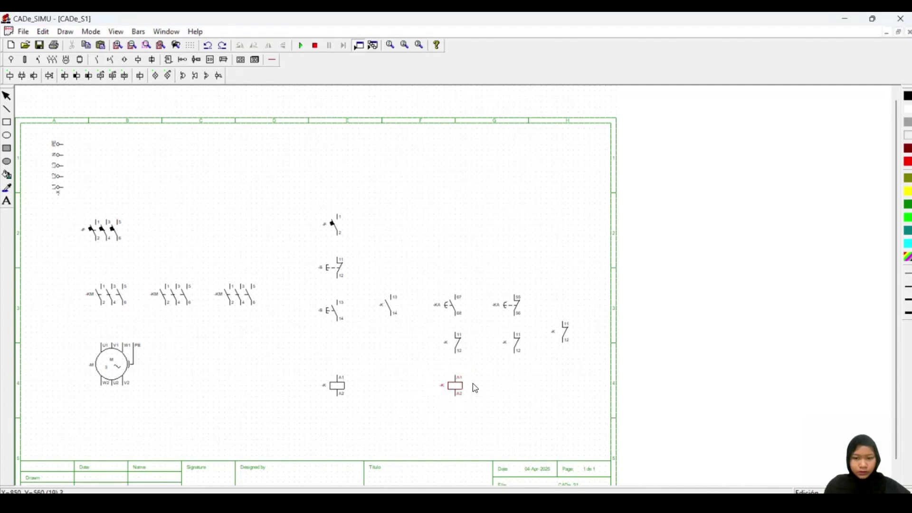
{"action": "left_click", "coordinate": [49, 76]}
{"action": "left_click", "coordinate": [51, 102]}
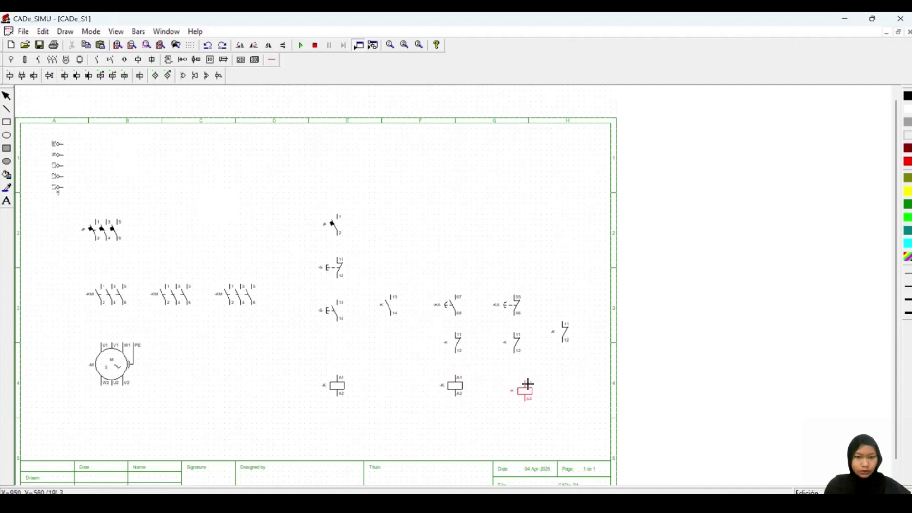
{"action": "left_click", "coordinate": [519, 381]}
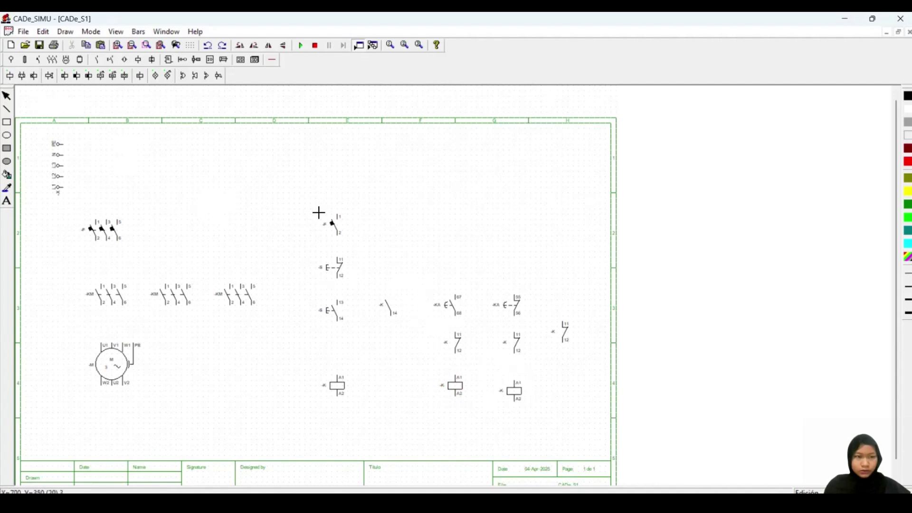
Step: Place four indicator lamps (X1-X2) in the coil row: one left of the first coil, one on each side of the last coil, one at the far right
{"action": "left_click", "coordinate": [159, 80]}
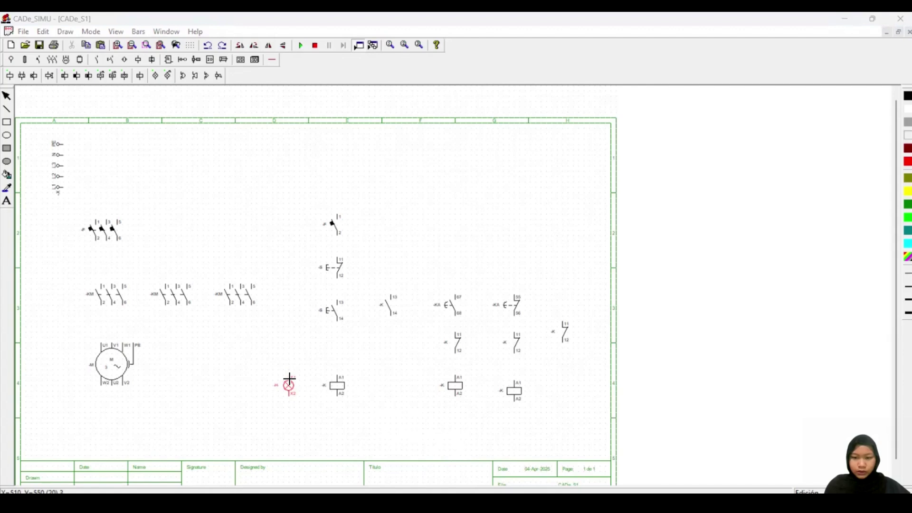
{"action": "left_click", "coordinate": [290, 379]}
{"action": "left_click", "coordinate": [547, 384]}
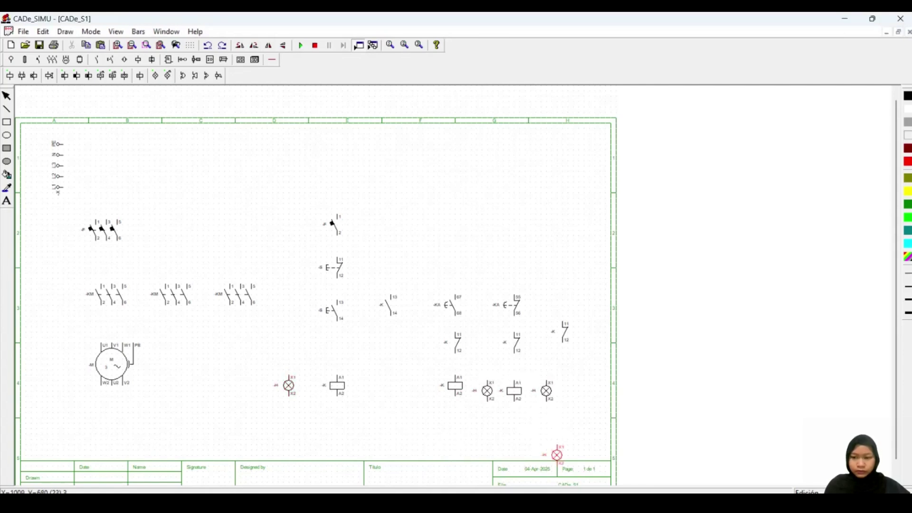
{"action": "left_click", "coordinate": [575, 394]}
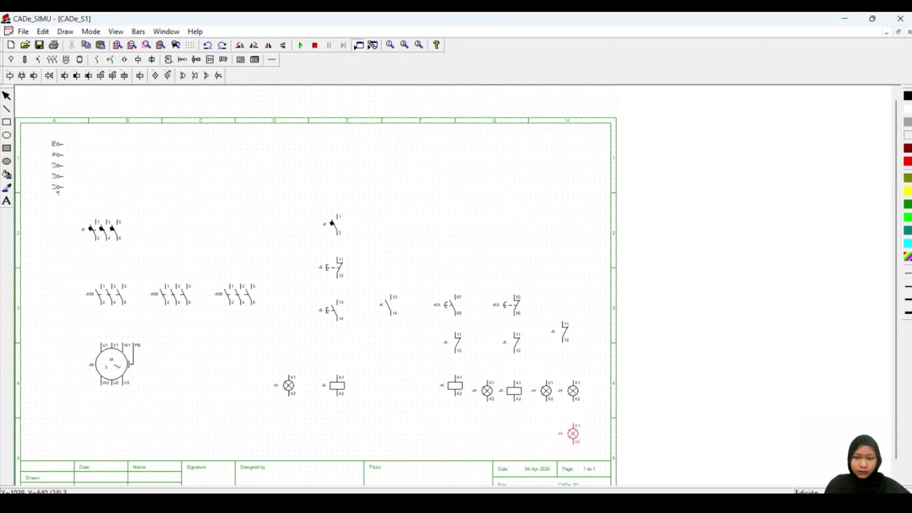
Step: Place a timer relay coil (A1-A2) below the 13-14 relay contact and align the first contactor and the motor under the three-pole breaker
{"action": "left_click", "coordinate": [64, 76]}
{"action": "left_click", "coordinate": [389, 384]}
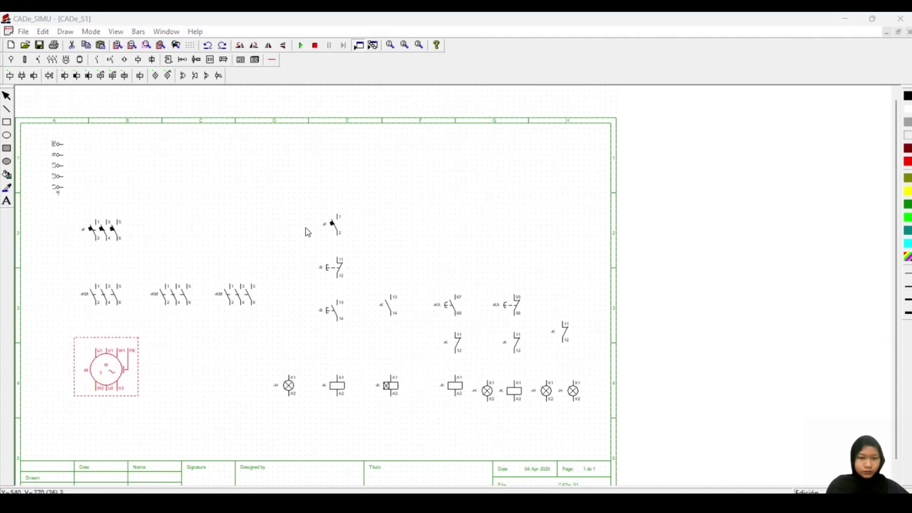
{"action": "left_click", "coordinate": [349, 338]}
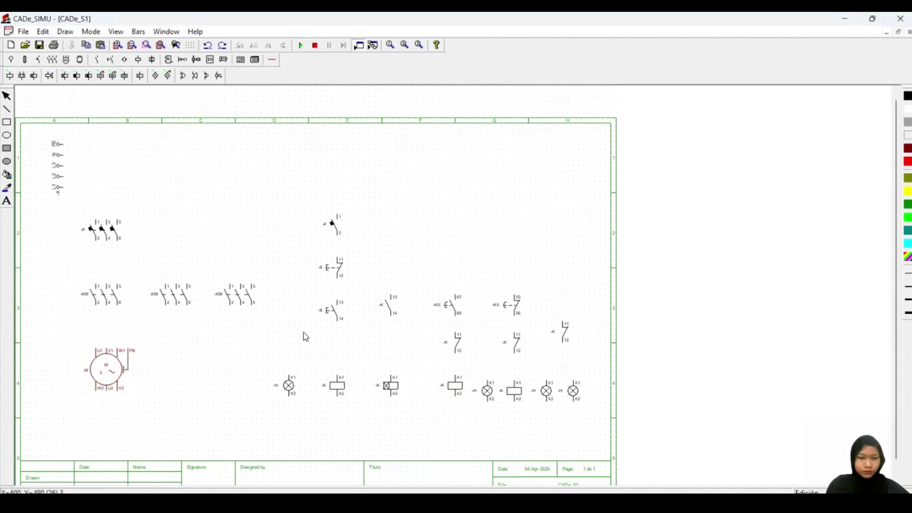
Step: Draw the L1, L2 and L3 supply lines across the sheet in red, yellow and black
{"action": "left_click", "coordinate": [272, 60]}
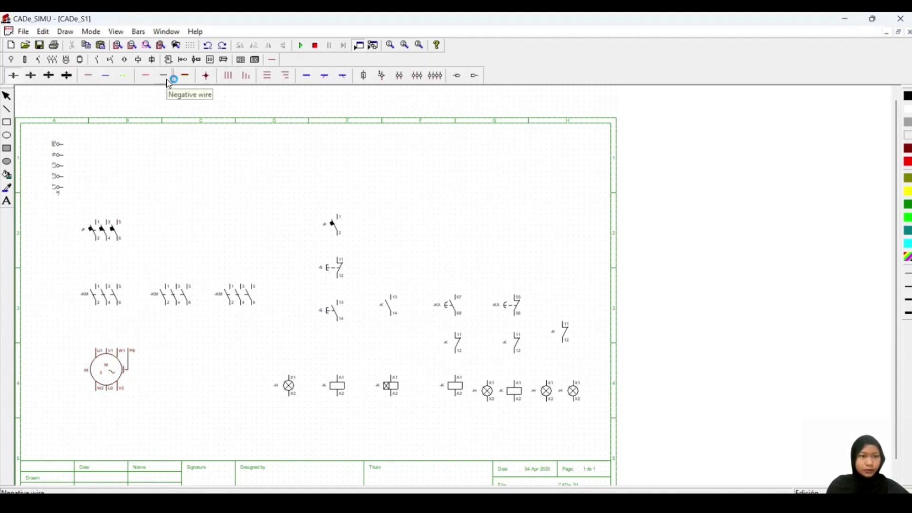
{"action": "left_click", "coordinate": [150, 81]}
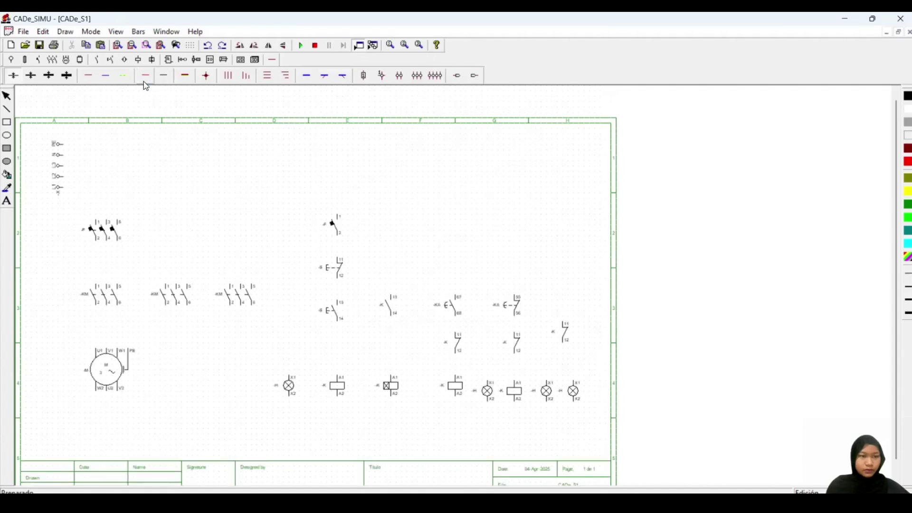
{"action": "left_click", "coordinate": [145, 75]}
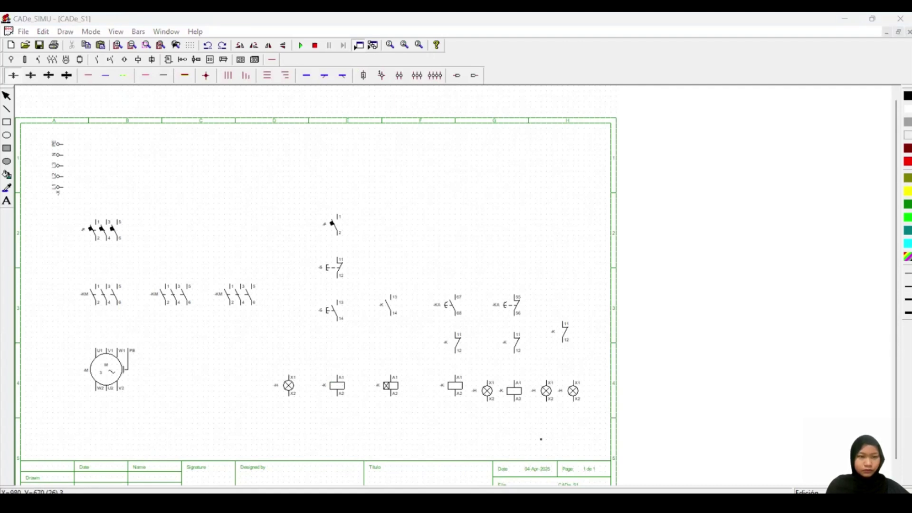
{"action": "left_click_drag", "start_coordinate": [69, 191], "coordinate": [564, 223]}
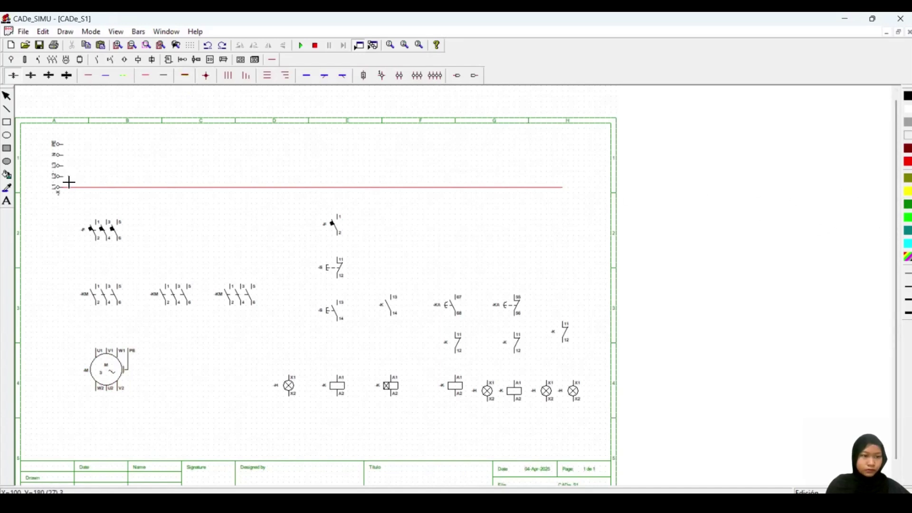
{"action": "left_click_drag", "start_coordinate": [69, 181], "coordinate": [557, 181]}
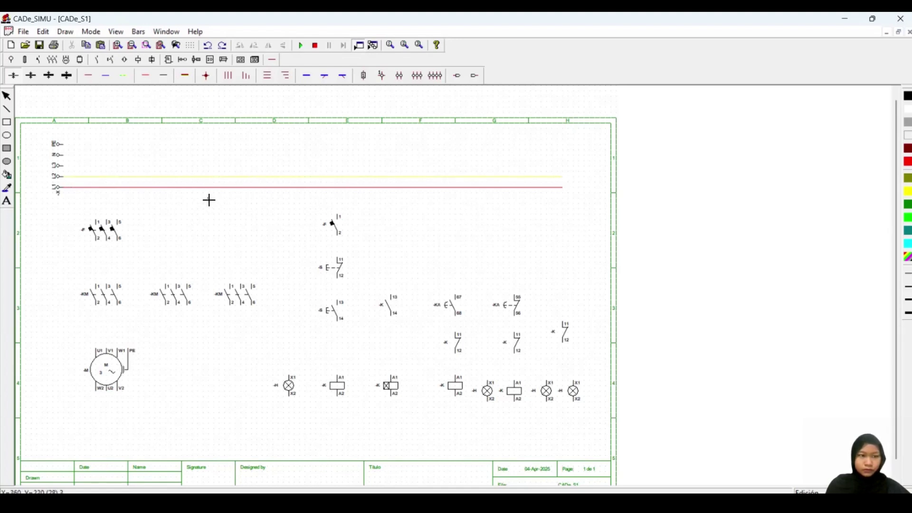
{"action": "left_click", "coordinate": [186, 76]}
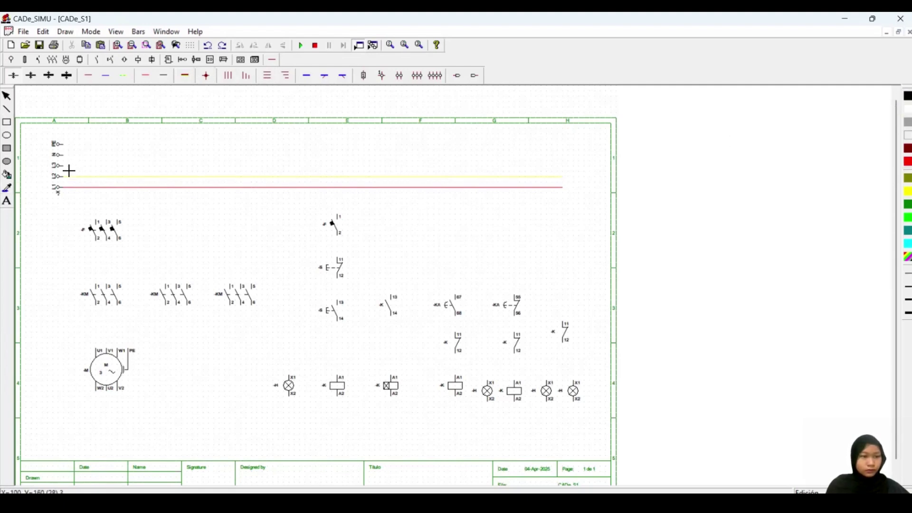
{"action": "left_click_drag", "start_coordinate": [469, 166], "coordinate": [562, 172]}
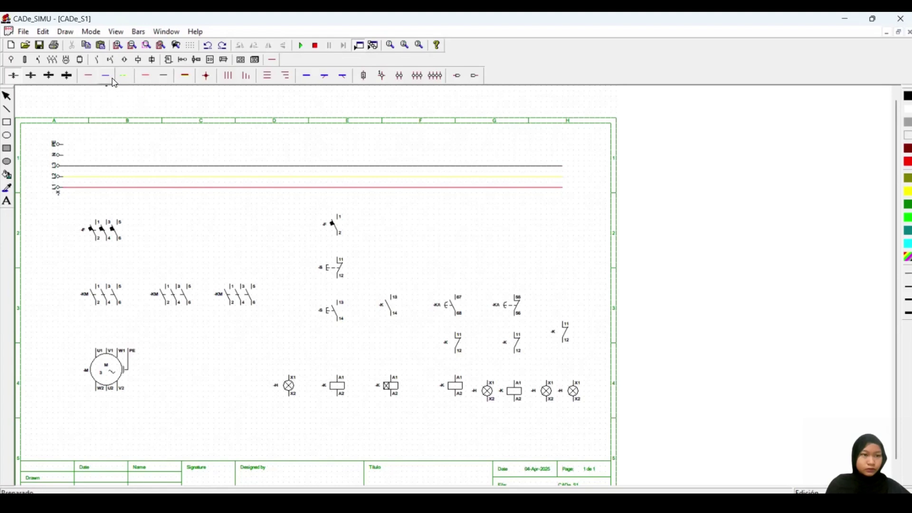
Step: Draw a black neutral line from N and a dashed green earth line from PE across the sheet, parallel to the phase lines
{"action": "left_click", "coordinate": [165, 76]}
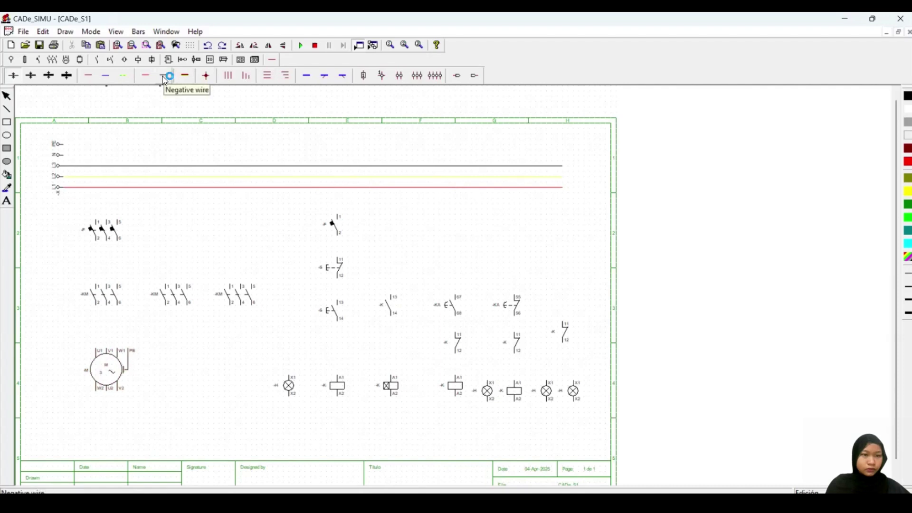
{"action": "left_click_drag", "start_coordinate": [67, 156], "coordinate": [565, 173]}
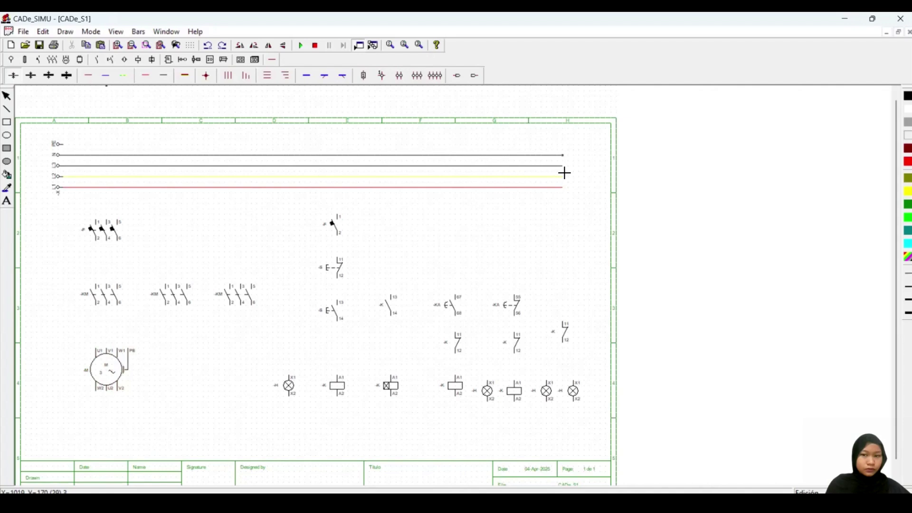
{"action": "left_click", "coordinate": [126, 83]}
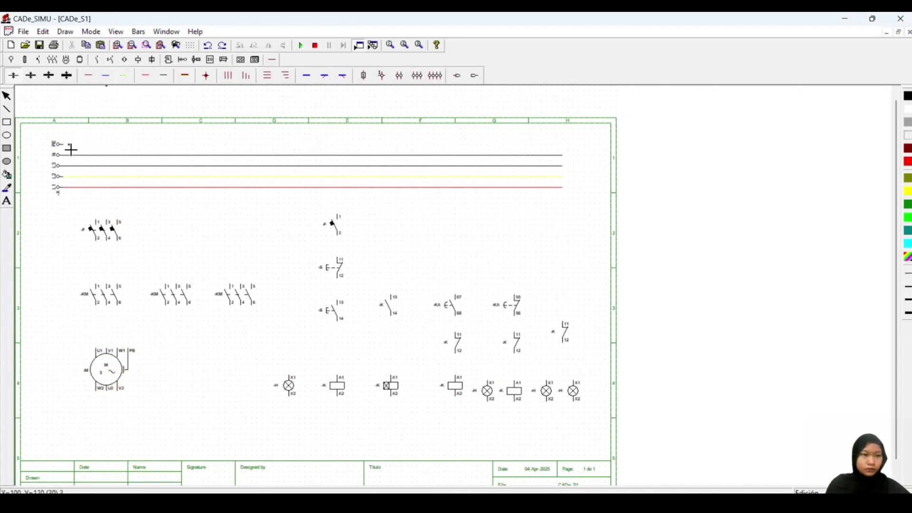
{"action": "left_click_drag", "start_coordinate": [59, 144], "coordinate": [566, 155]}
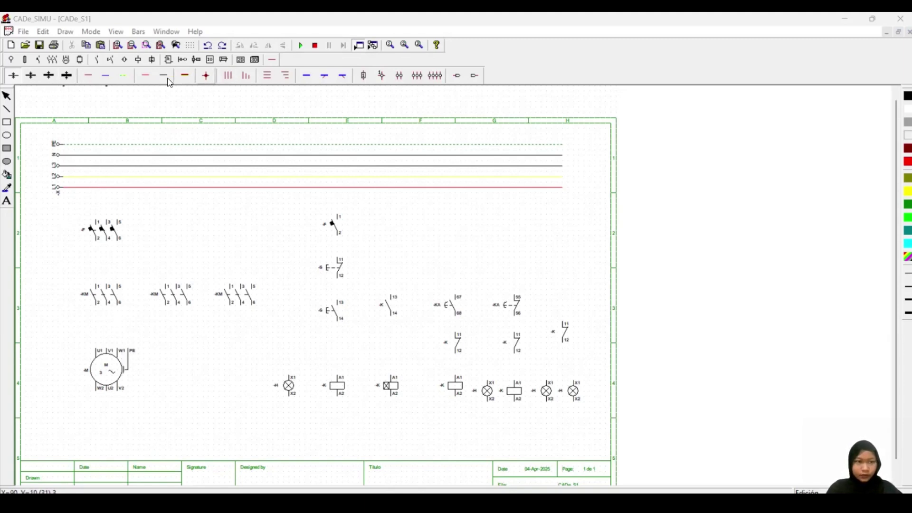
Step: Wire L1, L2 and L3 through the breaker and first contactor to motor terminals U1, V1 and W1, and connect the motor's PE to earth
{"action": "left_click", "coordinate": [146, 80]}
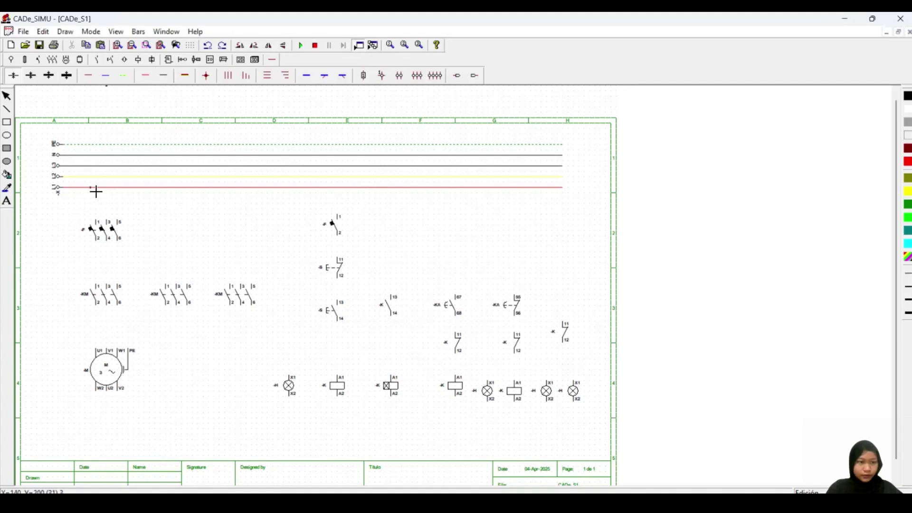
{"action": "left_click_drag", "start_coordinate": [94, 190], "coordinate": [98, 350]}
{"action": "left_click", "coordinate": [186, 77]}
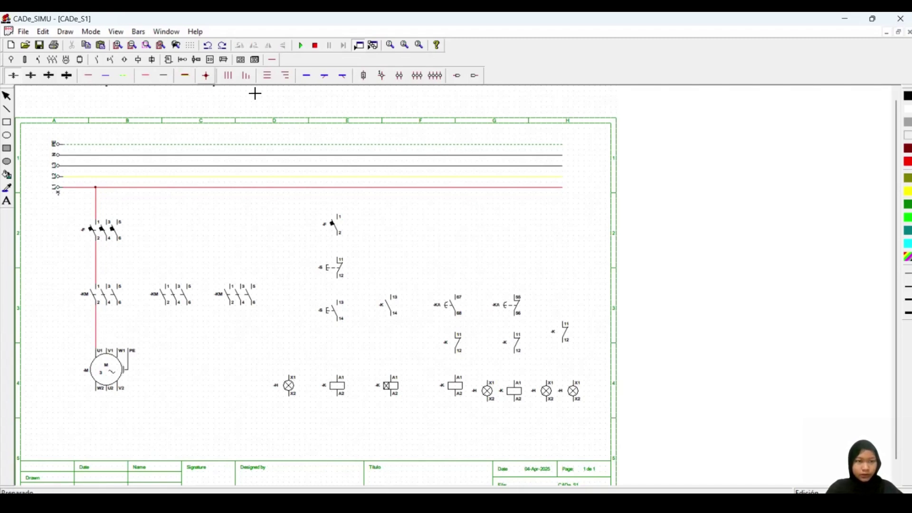
{"action": "left_click_drag", "start_coordinate": [109, 182], "coordinate": [109, 349]}
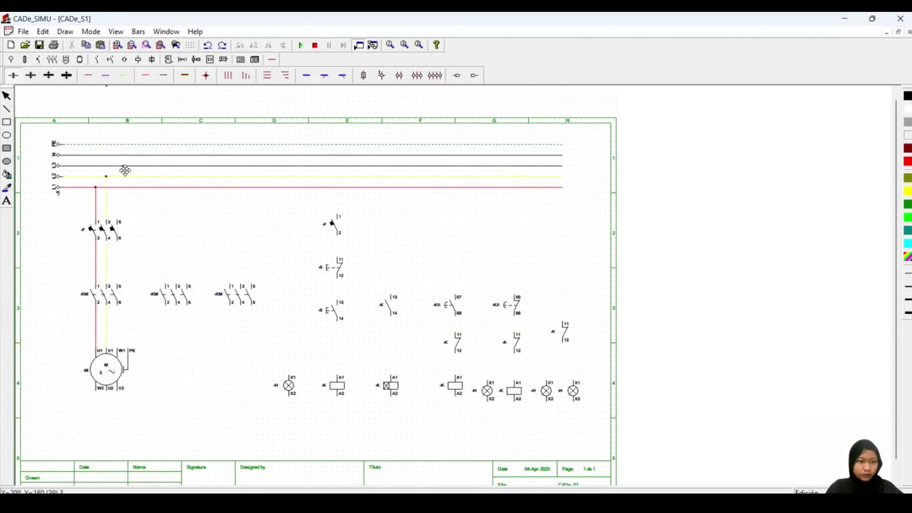
{"action": "left_click_drag", "start_coordinate": [125, 170], "coordinate": [122, 350]}
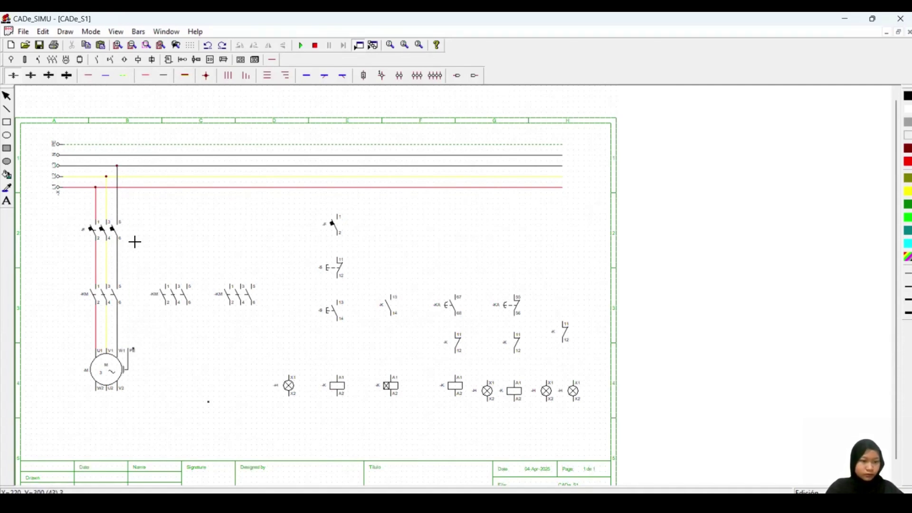
{"action": "left_click", "coordinate": [128, 144]}
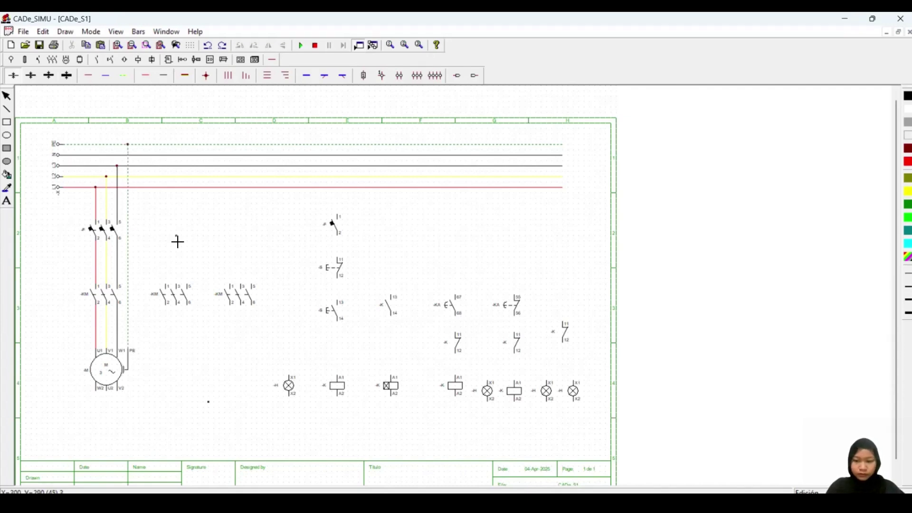
Step: Connect terminals 1, 3 and 5 of the second contactor to the red, yellow and black phase wires between the breaker and first contactor
{"action": "left_click", "coordinate": [146, 76]}
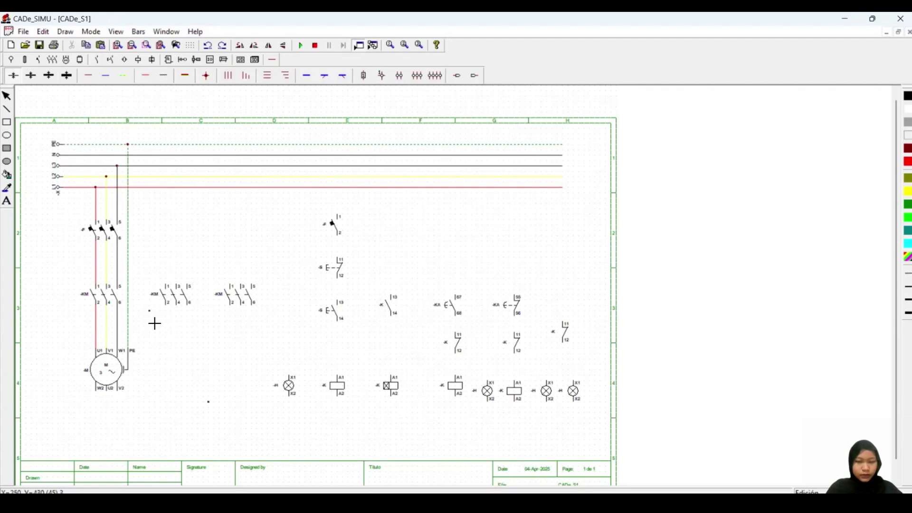
{"action": "mouse_move", "coordinate": [167, 285]}
{"action": "left_mouse_down"}
{"action": "mouse_move", "coordinate": [166, 273]}
{"action": "mouse_move", "coordinate": [95, 273]}
{"action": "left_mouse_up"}
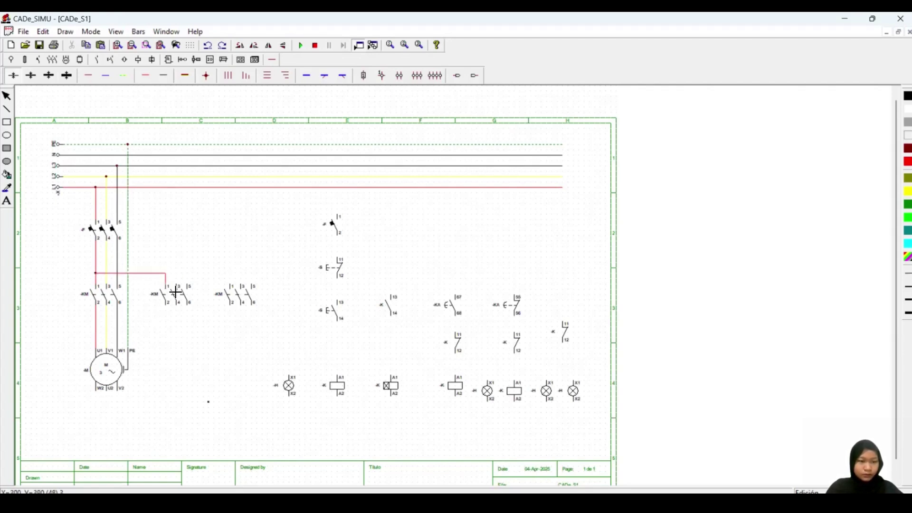
{"action": "left_click", "coordinate": [190, 76]}
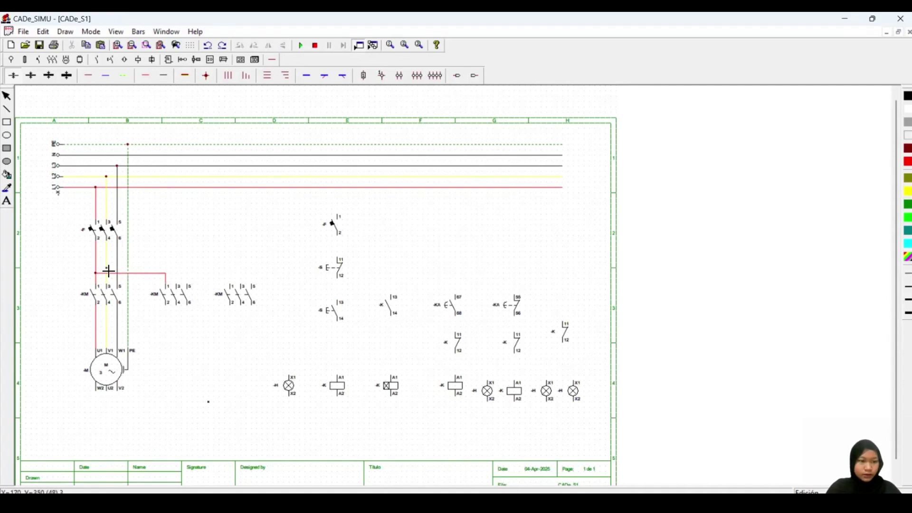
{"action": "left_click_drag", "start_coordinate": [106, 262], "coordinate": [176, 285]}
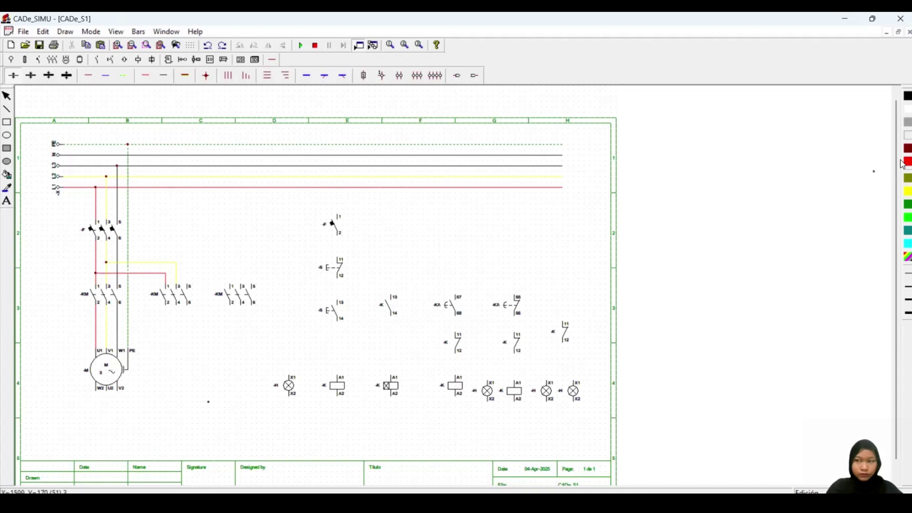
{"action": "mouse_move", "coordinate": [189, 288]}
{"action": "left_mouse_down"}
{"action": "mouse_move", "coordinate": [190, 255]}
{"action": "mouse_move", "coordinate": [118, 253]}
{"action": "left_mouse_up"}
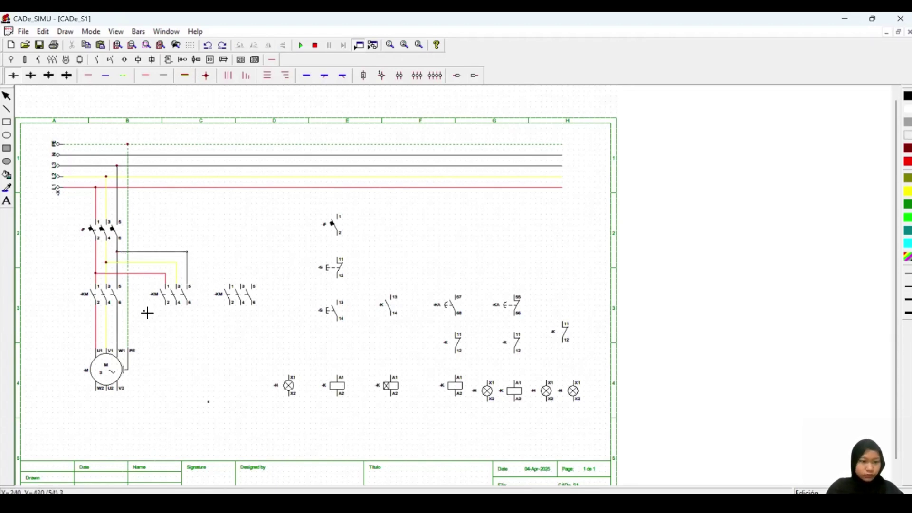
Step: Wire terminals 6, 4 and 2 of the second contactor to motor terminals V2, U2 and W2 in black, yellow and red respectively
{"action": "mouse_move", "coordinate": [187, 310]}
{"action": "left_mouse_down"}
{"action": "mouse_move", "coordinate": [192, 409]}
{"action": "mouse_move", "coordinate": [120, 408]}
{"action": "left_mouse_up"}
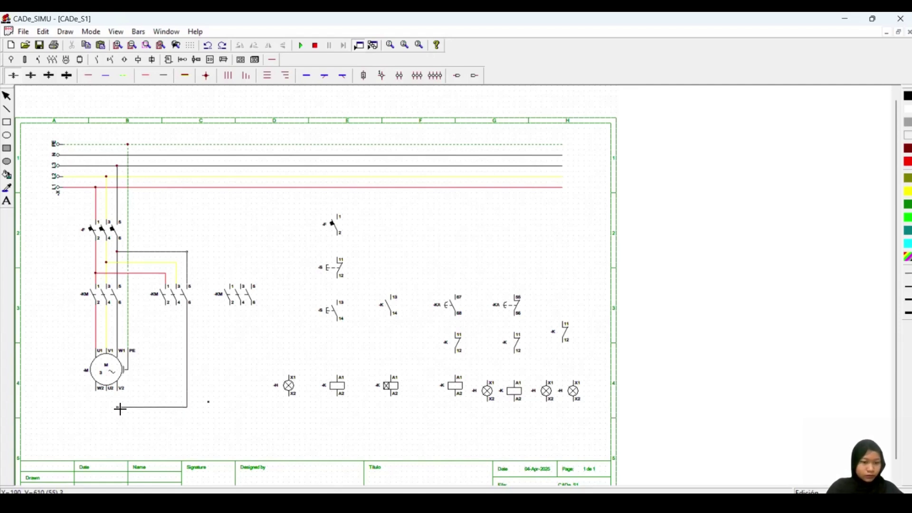
{"action": "left_click", "coordinate": [908, 191]}
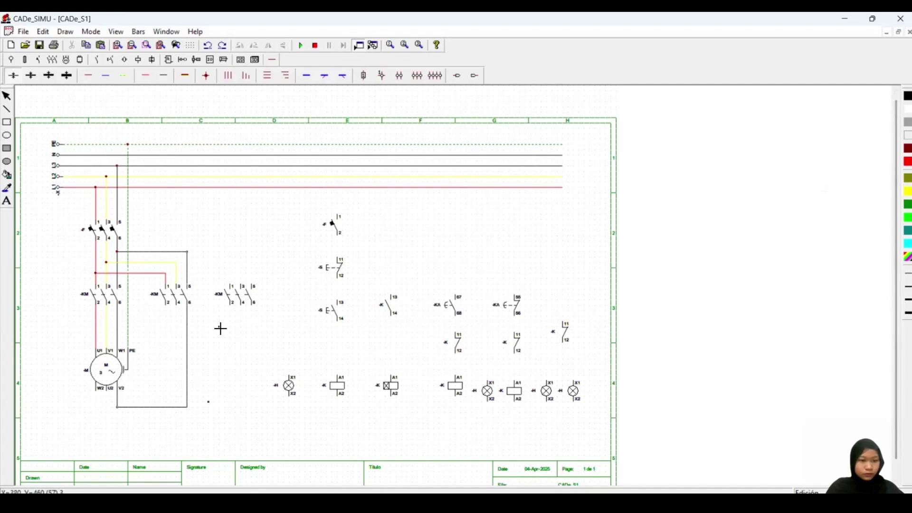
{"action": "mouse_move", "coordinate": [178, 305]}
{"action": "left_mouse_down"}
{"action": "mouse_move", "coordinate": [176, 430]}
{"action": "mouse_move", "coordinate": [106, 422]}
{"action": "left_mouse_up"}
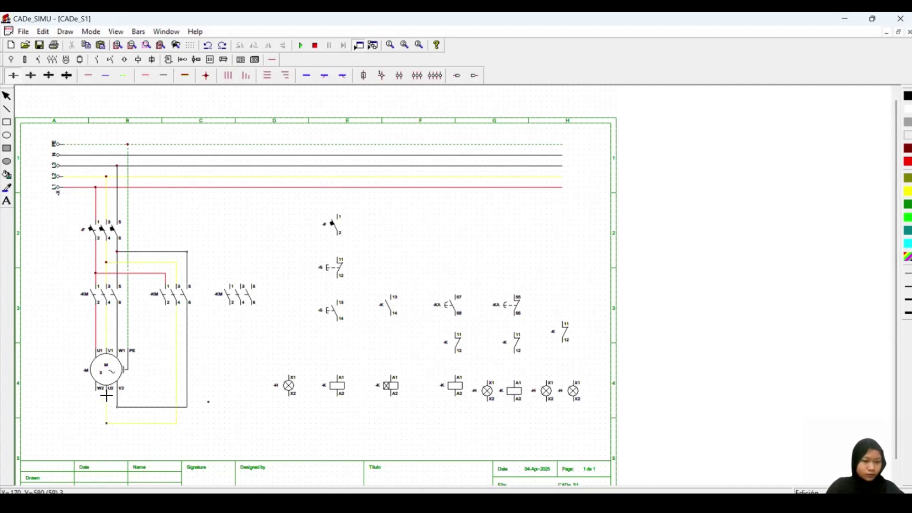
{"action": "left_click_drag", "start_coordinate": [168, 310], "coordinate": [97, 389]}
{"action": "key", "text": "ctrl+z"}
{"action": "key", "text": "ctrl+z"}
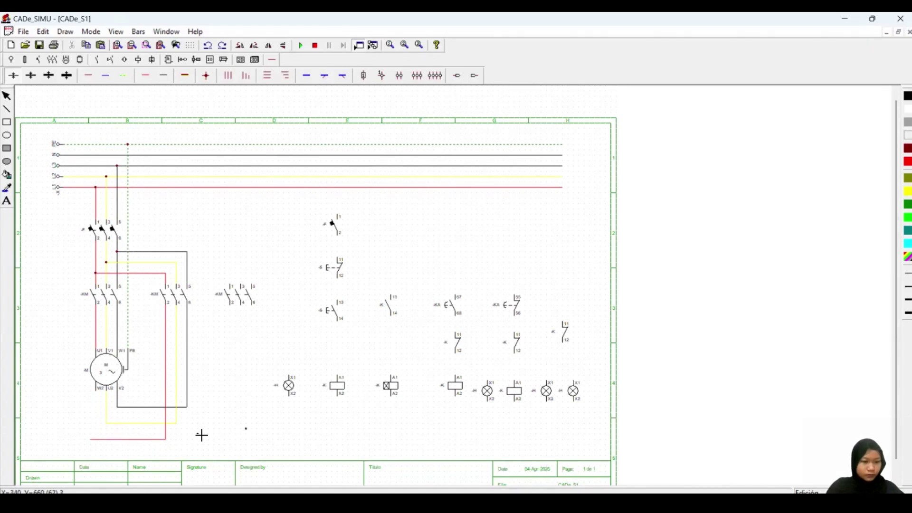
{"action": "left_click_drag", "start_coordinate": [168, 444], "coordinate": [93, 442]}
{"action": "left_click_drag", "start_coordinate": [95, 391], "coordinate": [95, 437]}
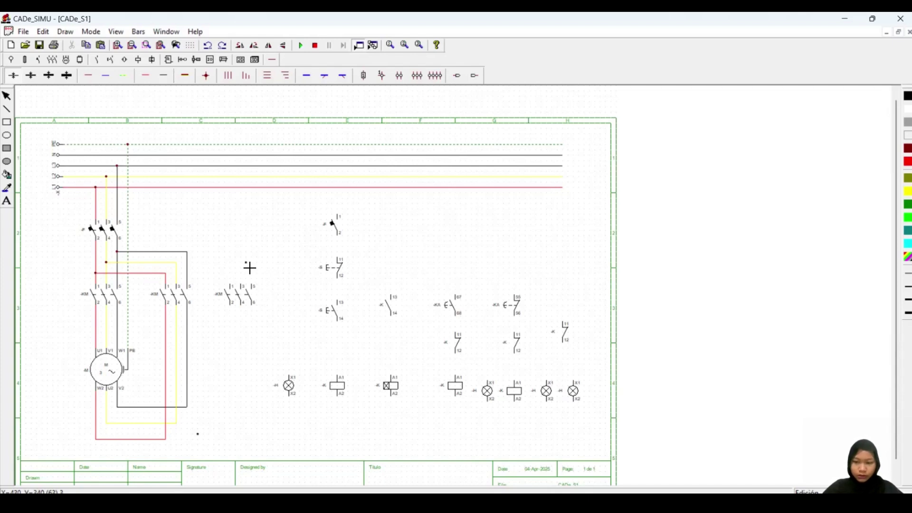
Step: Connect terminals 2, 4 and 6 of the third contactor to the second contactor's red, yellow and black output wires, and bridge its terminals 1, 3 and 5
{"action": "left_click_drag", "start_coordinate": [230, 307], "coordinate": [166, 327]}
{"action": "left_click", "coordinate": [185, 76]}
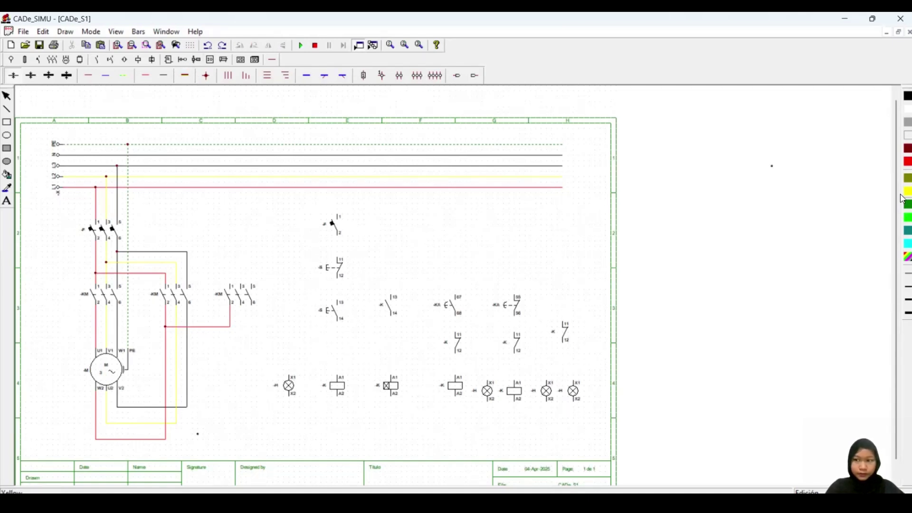
{"action": "left_click_drag", "start_coordinate": [241, 324], "coordinate": [176, 337]}
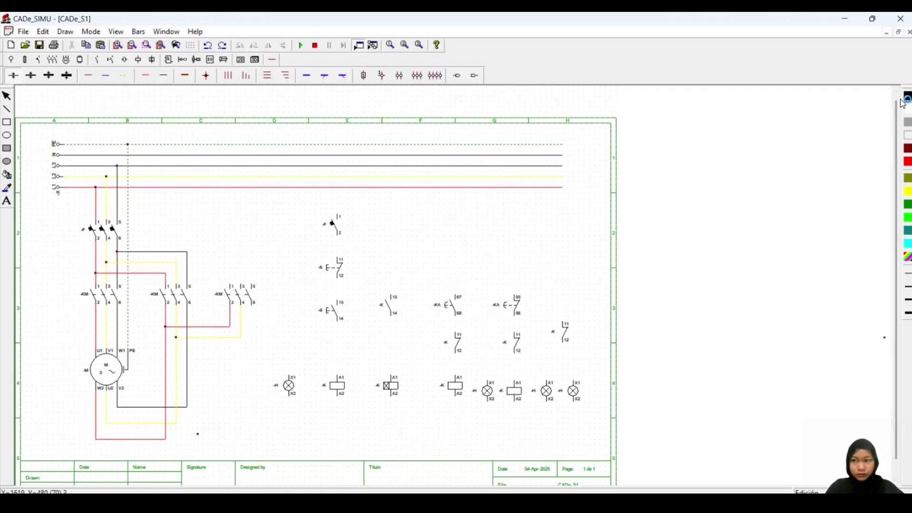
{"action": "mouse_move", "coordinate": [253, 304]}
{"action": "left_mouse_down"}
{"action": "mouse_move", "coordinate": [253, 349]}
{"action": "mouse_move", "coordinate": [187, 349]}
{"action": "left_mouse_up"}
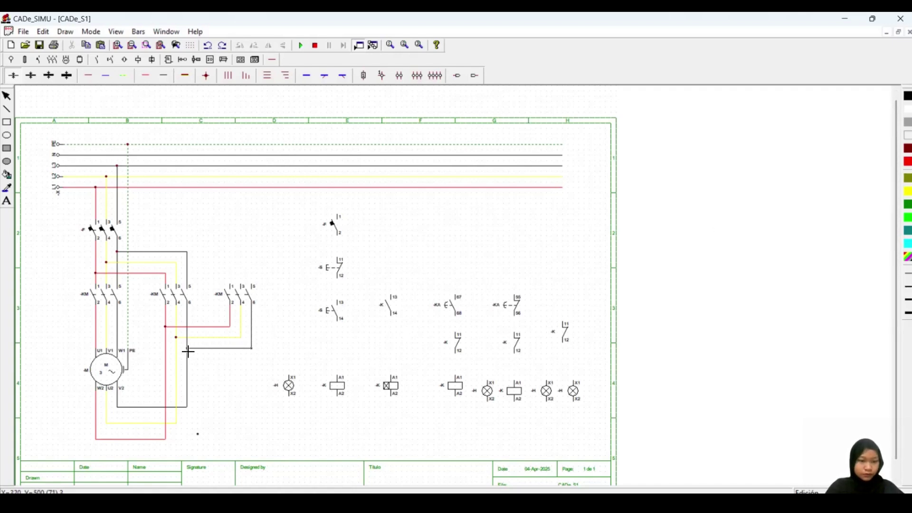
{"action": "mouse_move", "coordinate": [234, 286]}
{"action": "left_mouse_down"}
{"action": "mouse_move", "coordinate": [235, 265]}
{"action": "mouse_move", "coordinate": [252, 264]}
{"action": "mouse_move", "coordinate": [252, 285]}
{"action": "mouse_move", "coordinate": [241, 263]}
{"action": "left_mouse_up"}
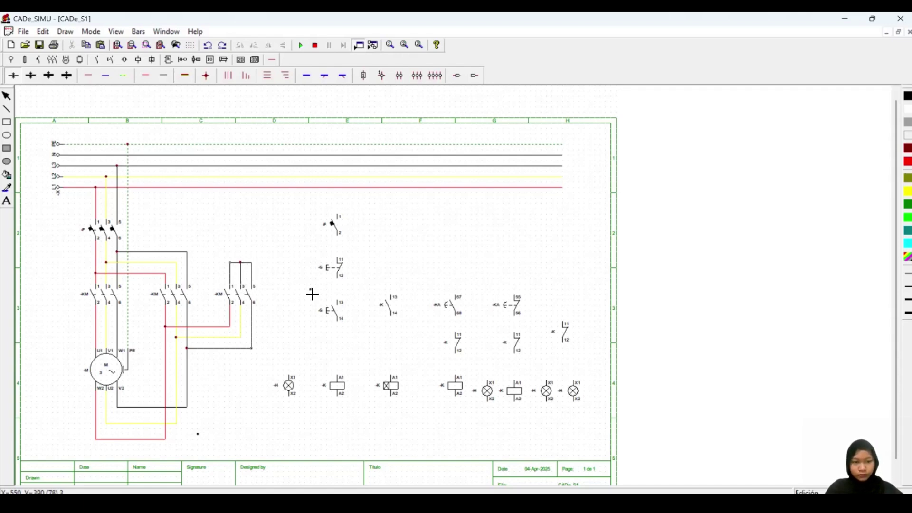
Step: Shift the control circuit's single-pole breaker and normally closed pushbutton slightly left, keeping them vertically aligned
{"action": "scroll", "coordinate": [276, 310], "scroll_direction": "up", "scroll_amount": 1}
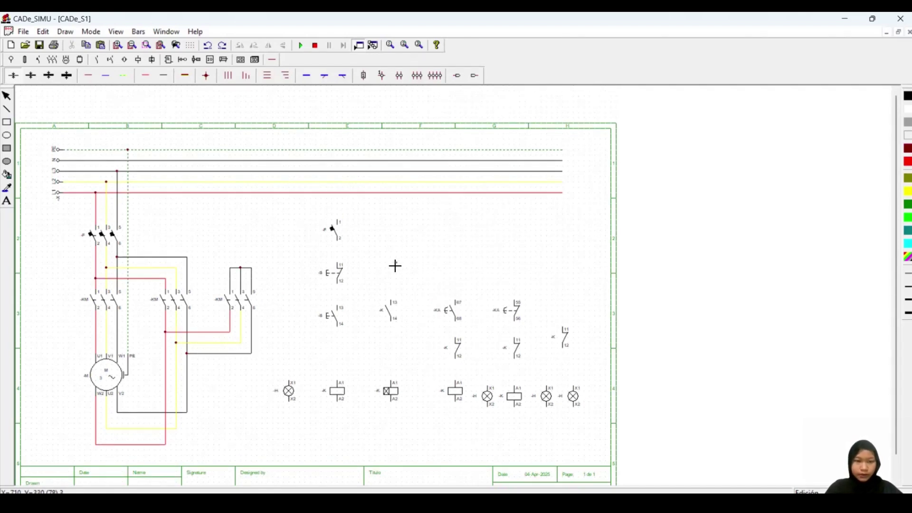
{"action": "left_click", "coordinate": [328, 231]}
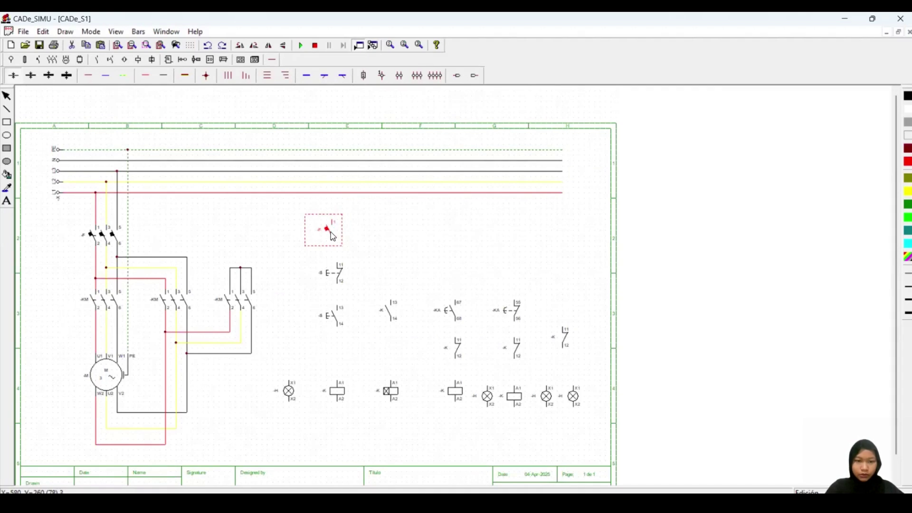
{"action": "left_click", "coordinate": [340, 278]}
{"action": "left_click_drag", "start_coordinate": [334, 275], "coordinate": [334, 273]}
{"action": "left_click", "coordinate": [331, 233]}
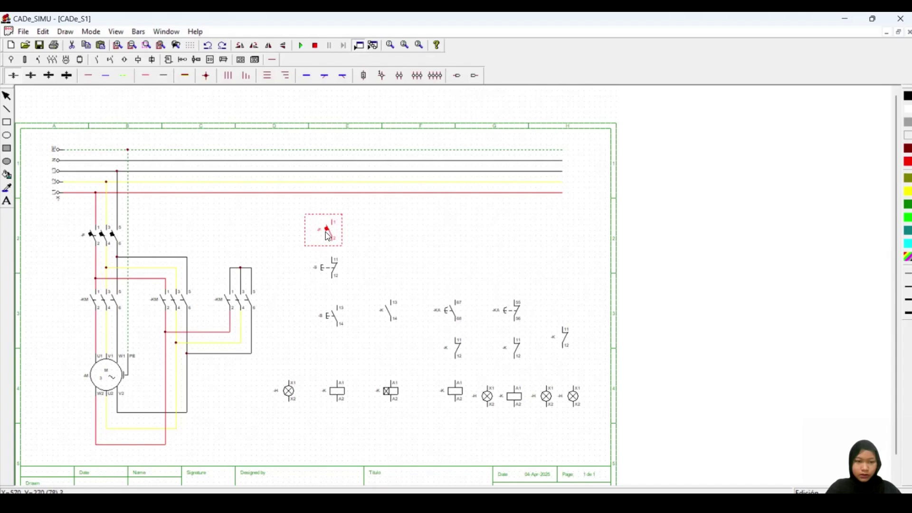
Step: Name the three-pole breaker in the power circuit MCB
{"action": "double_click", "coordinate": [95, 239]}
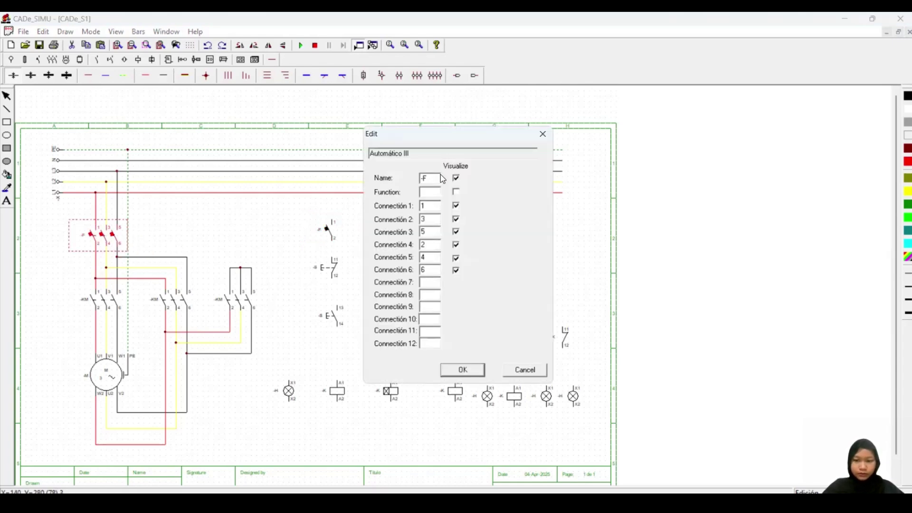
{"action": "left_click_drag", "start_coordinate": [438, 179], "coordinate": [415, 179]}
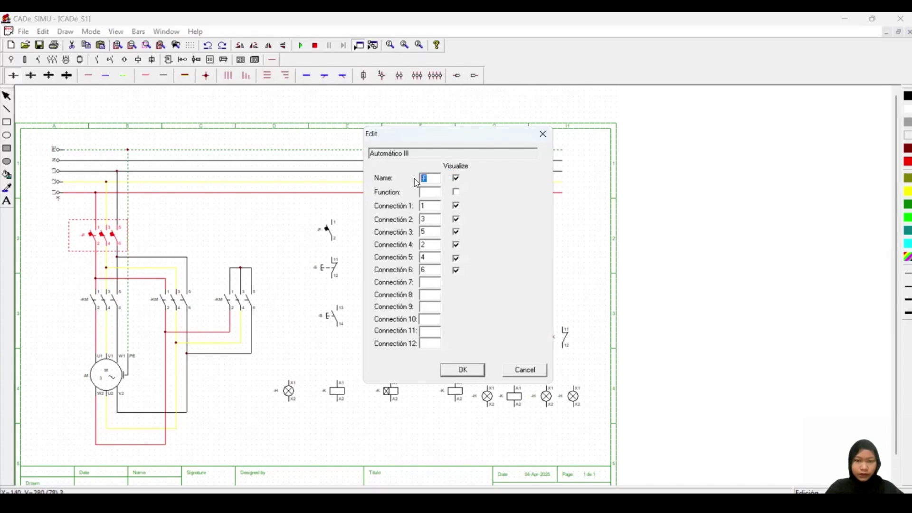
{"action": "type", "text": "MCB"}
{"action": "key", "text": "Return"}
Step: Name the three power contactors MAIN, DELTA and STAR, going from left to right
{"action": "left_click", "coordinate": [110, 301]}
{"action": "double_click", "coordinate": [111, 301]}
{"action": "type", "text": "MAIN"}
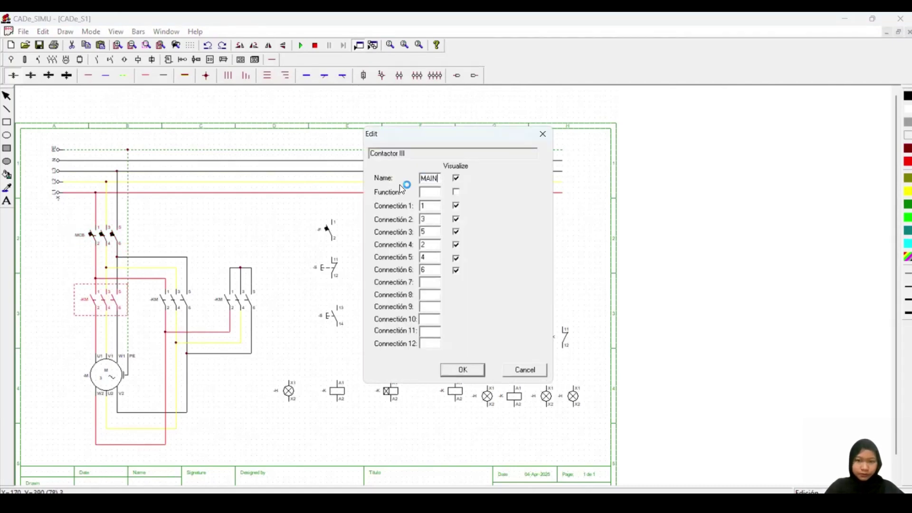
{"action": "key", "text": "Return"}
{"action": "left_click", "coordinate": [173, 299]}
{"action": "double_click", "coordinate": [173, 299]}
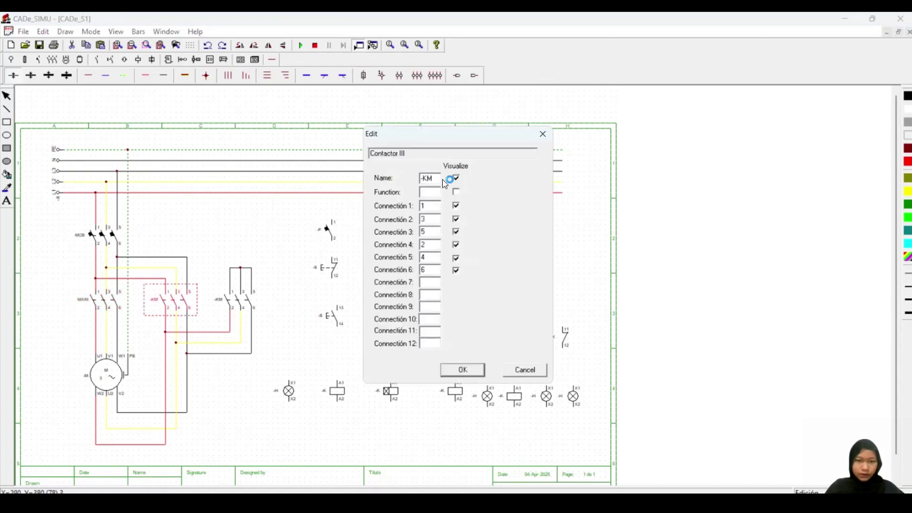
{"action": "type", "text": "DELTA"}
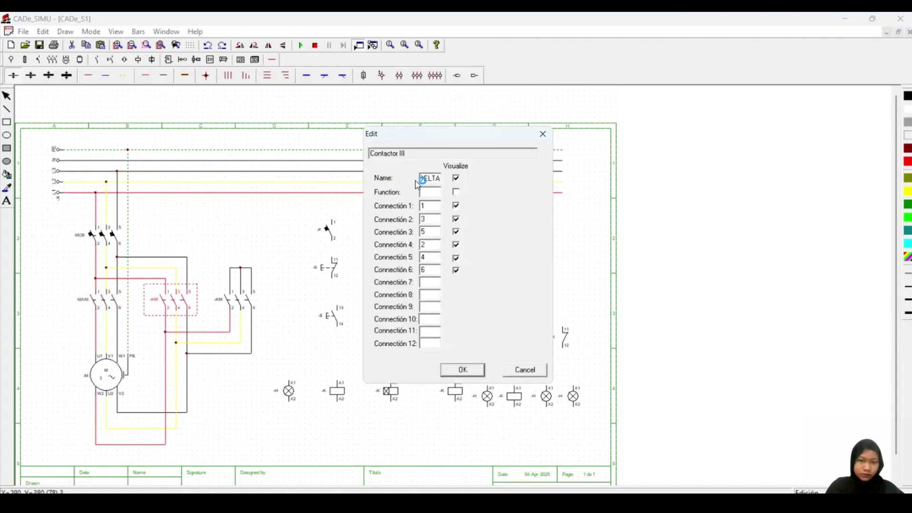
{"action": "key", "text": "Return"}
{"action": "double_click", "coordinate": [236, 301]}
{"action": "type", "text": "S"}
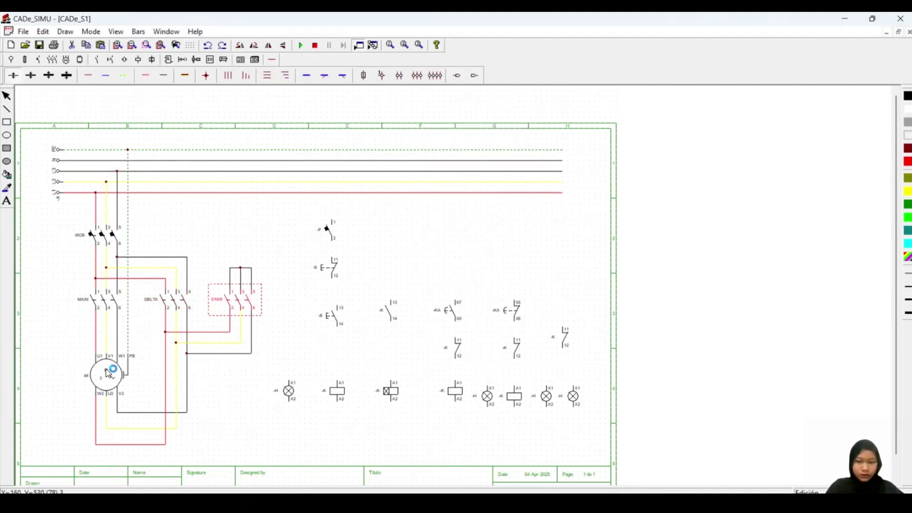
Step: Name the control circuit's single-pole breaker MCB and the normally closed pushbutton below it STOP
{"action": "double_click", "coordinate": [329, 233]}
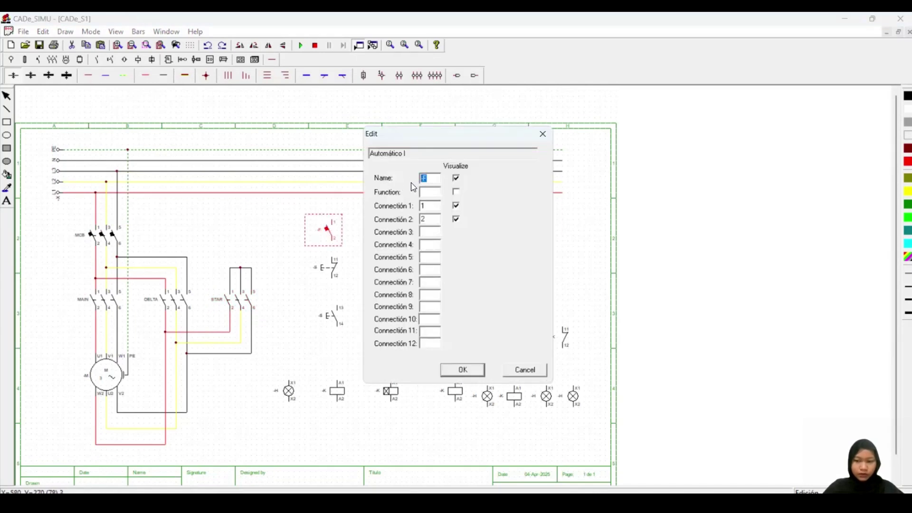
{"action": "type", "text": "MC"}
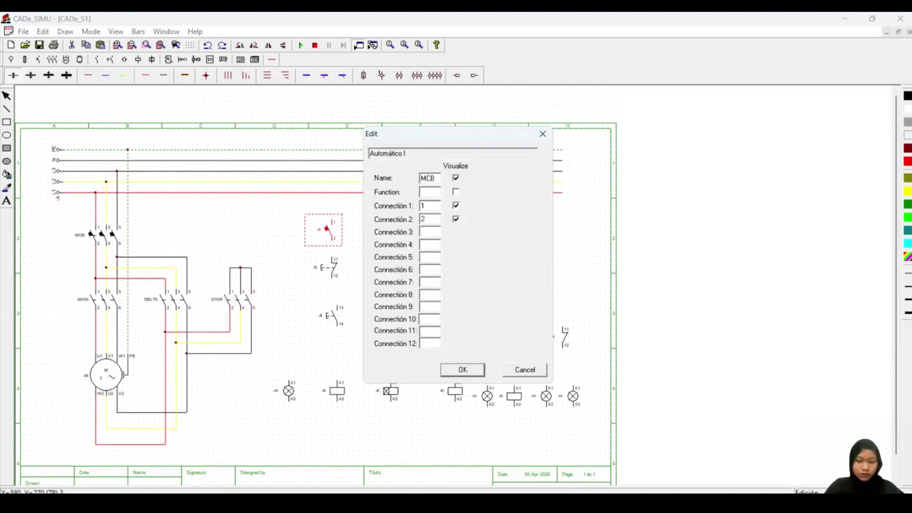
{"action": "type", "text": "B"}
{"action": "key", "text": "Return"}
{"action": "double_click", "coordinate": [338, 268]}
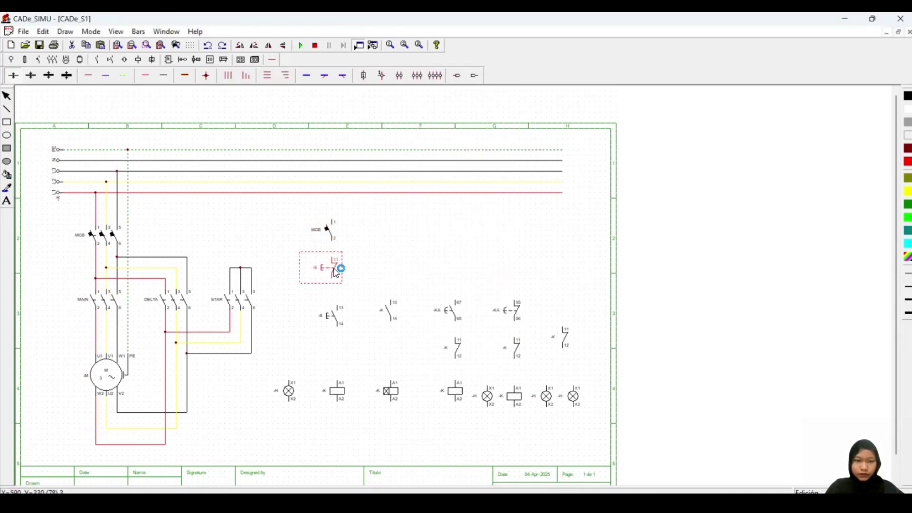
{"action": "double_click", "coordinate": [436, 179]}
{"action": "type", "text": "STOP"}
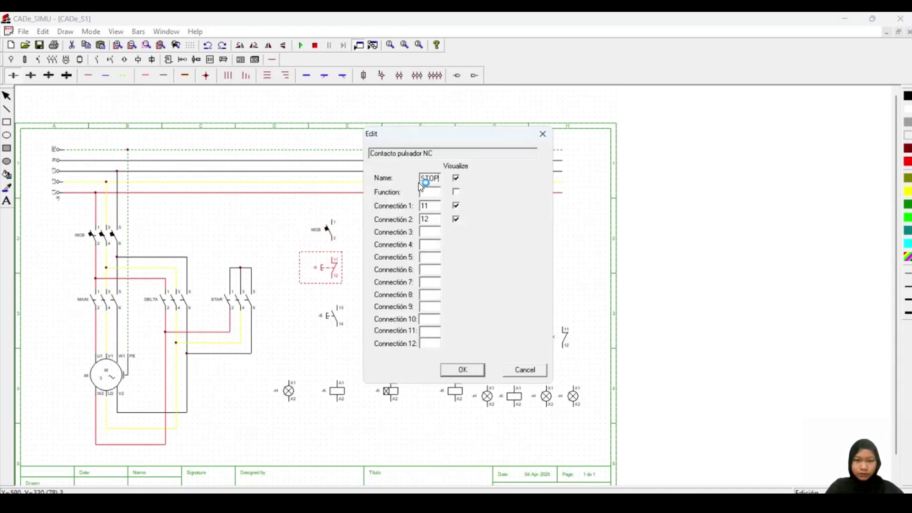
{"action": "left_click", "coordinate": [464, 370]}
Step: Name the normally open pushbutton START and align it below the STOP pushbutton
{"action": "double_click", "coordinate": [335, 320]}
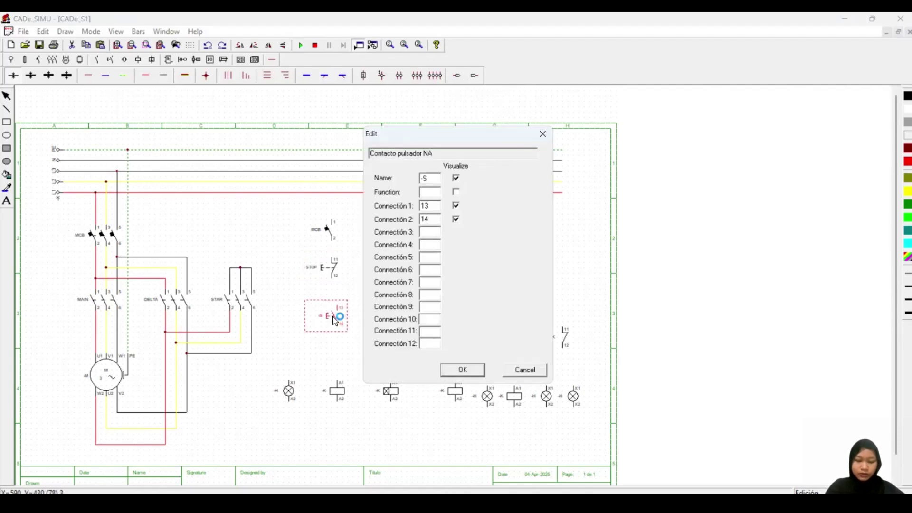
{"action": "double_click", "coordinate": [436, 178]}
{"action": "type", "text": "START"}
{"action": "left_click", "coordinate": [464, 370]}
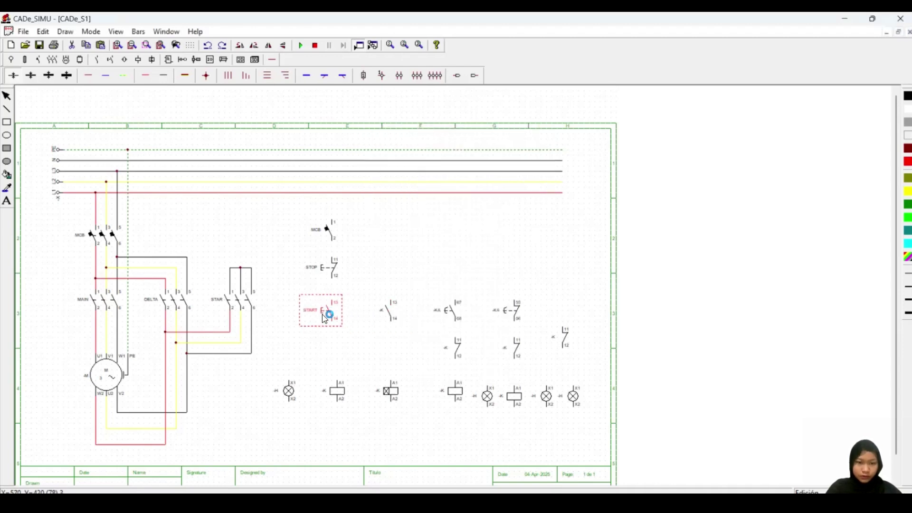
Step: Move the normally open auxiliary contact 13-14 slightly closer to the START pushbutton and name it MAIN
{"action": "left_click_drag", "start_coordinate": [392, 302], "coordinate": [381, 313]}
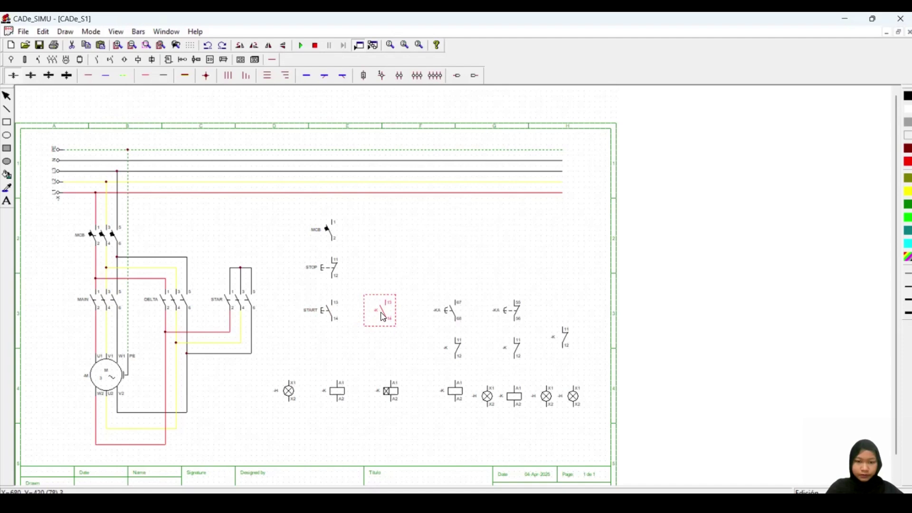
{"action": "double_click", "coordinate": [384, 318]}
{"action": "double_click", "coordinate": [425, 210]}
{"action": "type", "text": "MAIN"}
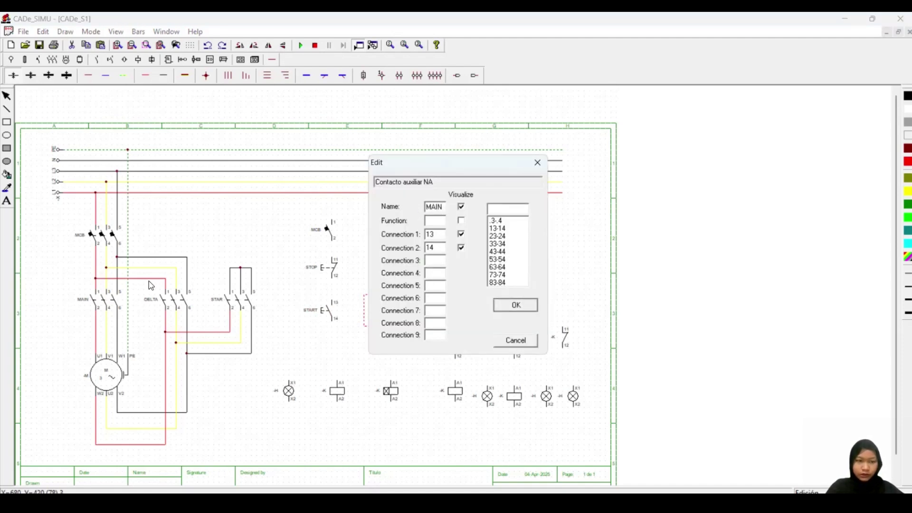
{"action": "left_click", "coordinate": [529, 306]}
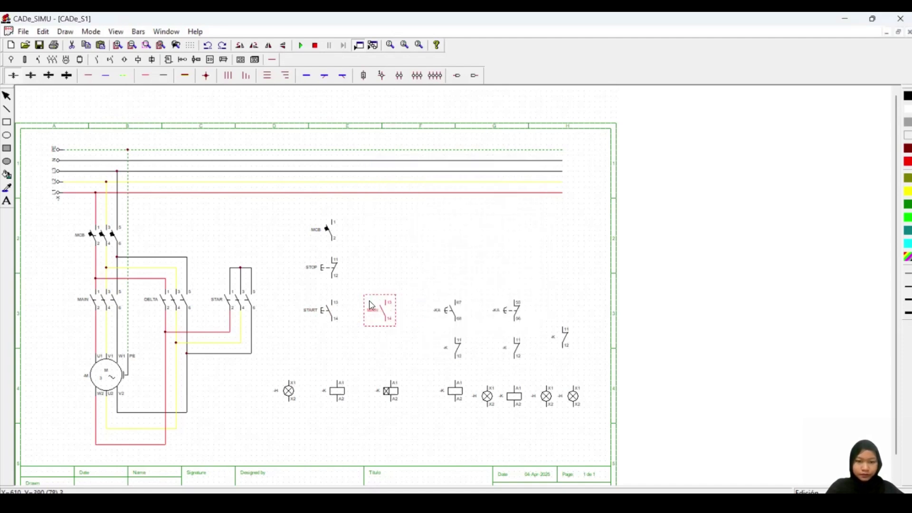
Step: Name the normally open timer contact 67-68 TIMER
{"action": "left_click", "coordinate": [457, 312]}
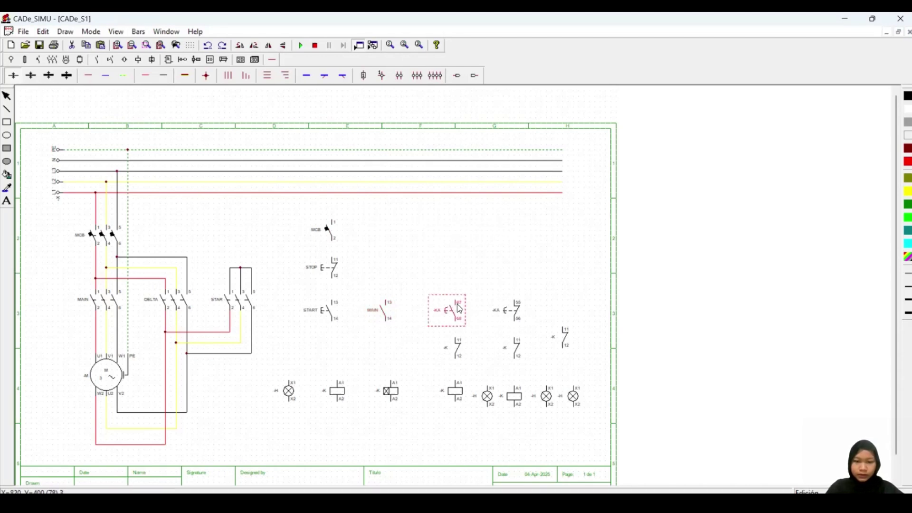
{"action": "double_click", "coordinate": [454, 315]}
{"action": "type", "text": "TIMER"}
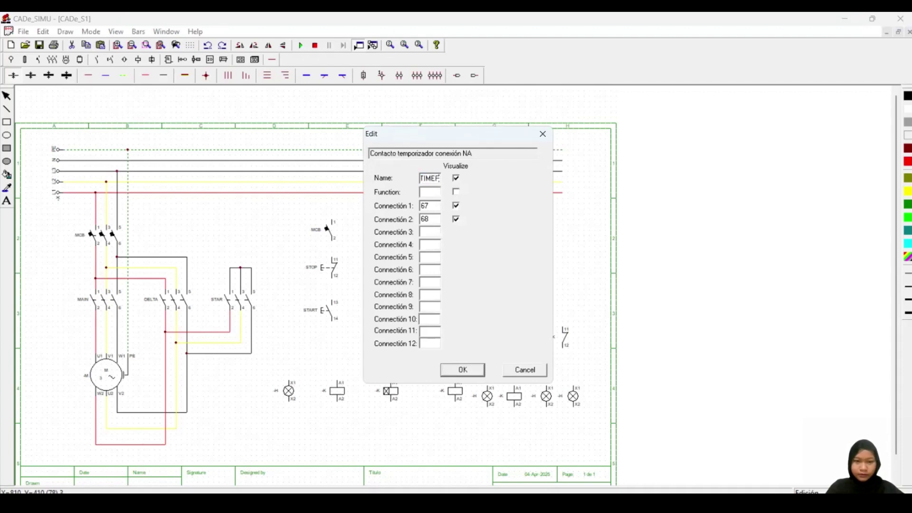
{"action": "left_click", "coordinate": [464, 370]}
Step: Move the rightmost group of contacts, coil and two lamps further right to widen the gap after the TIMER branch
{"action": "left_click_drag", "start_coordinate": [493, 275], "coordinate": [573, 397]}
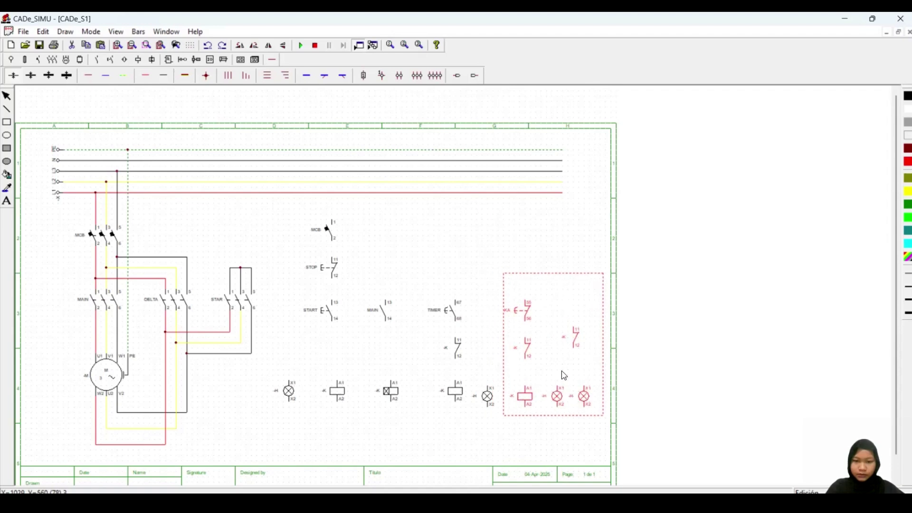
{"action": "left_click", "coordinate": [574, 259]}
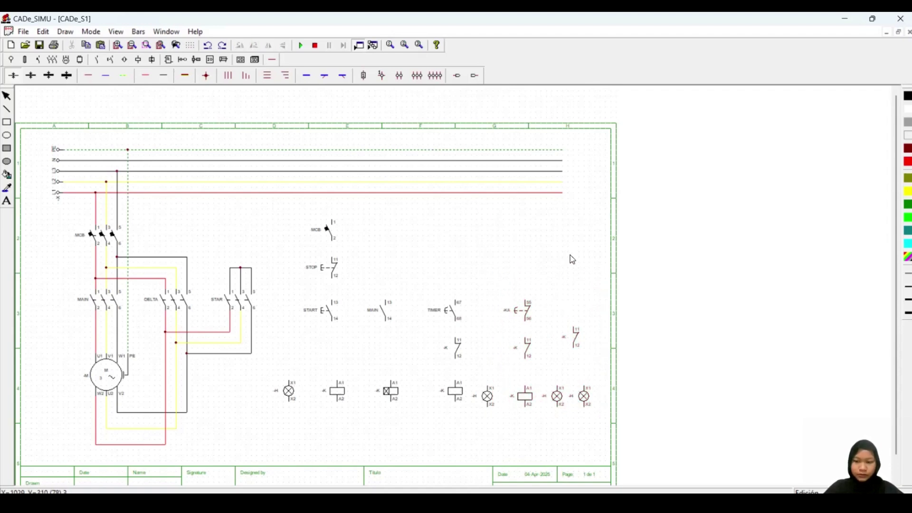
{"action": "left_click_drag", "start_coordinate": [502, 279], "coordinate": [637, 431]}
{"action": "left_click_drag", "start_coordinate": [597, 410], "coordinate": [615, 406]}
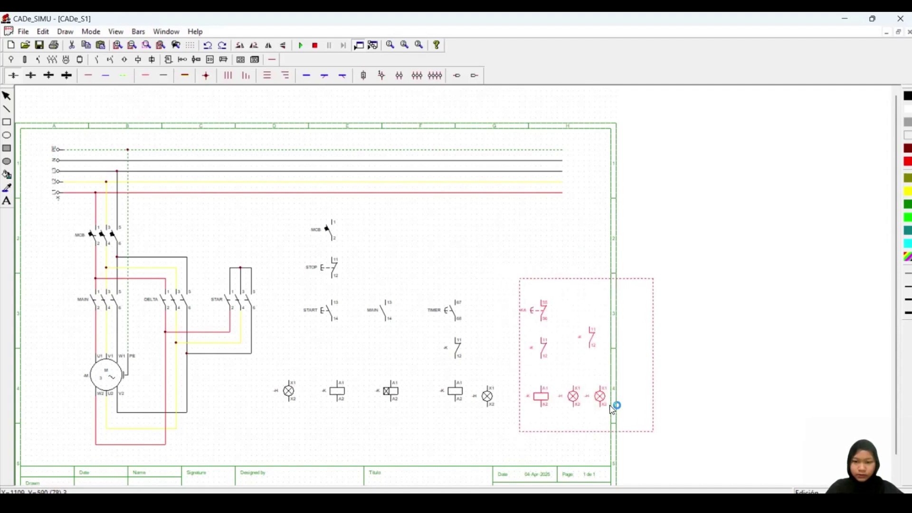
{"action": "left_click", "coordinate": [572, 374]}
Step: Name the normally closed timer contact 55-56 TIMER
{"action": "left_click", "coordinate": [544, 319]}
{"action": "double_click", "coordinate": [544, 319]}
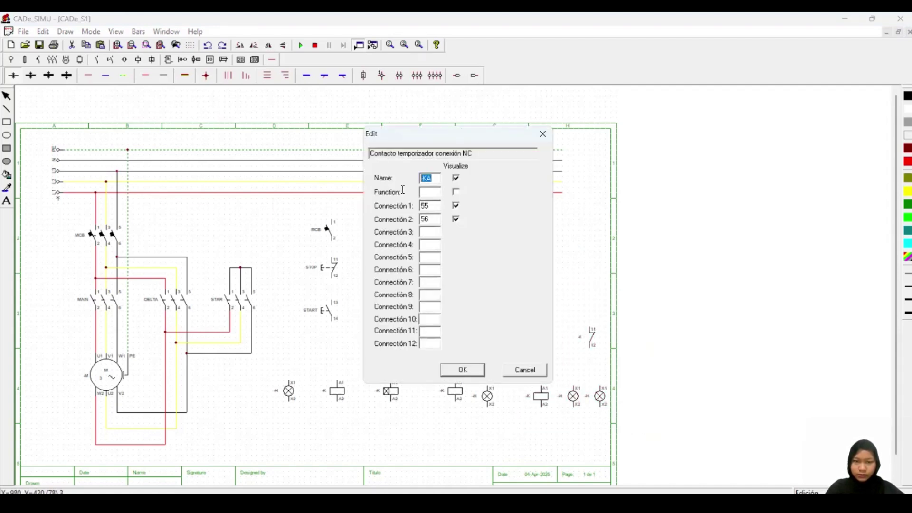
{"action": "type", "text": "TIMER"}
{"action": "left_click", "coordinate": [463, 370]}
Step: Name the rightmost normally closed auxiliary contact, above the last two lamps, MAIN
{"action": "left_click", "coordinate": [587, 332]}
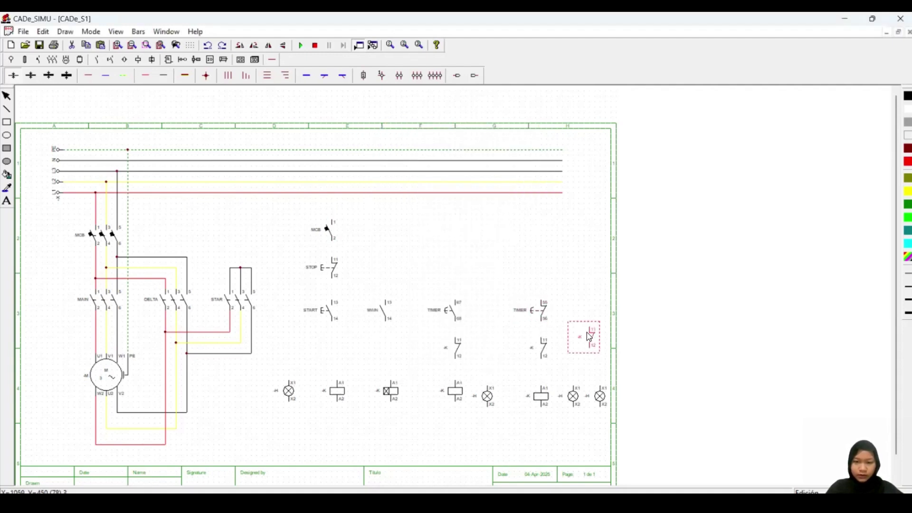
{"action": "double_click", "coordinate": [587, 332]}
{"action": "type", "text": "MAIN"}
{"action": "left_click", "coordinate": [515, 305]}
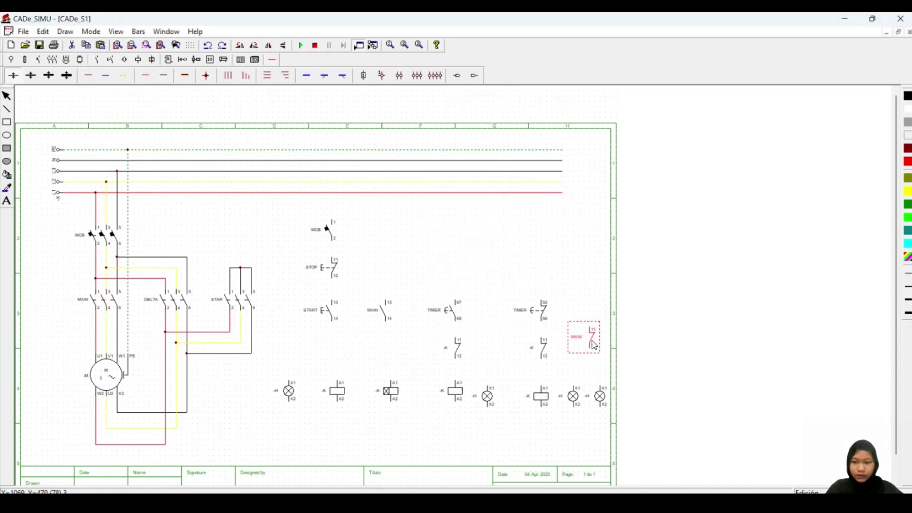
Step: Name the normally closed contact below TIMER contact 67-68 STAR and the one below TIMER contact 55-56 DELTA
{"action": "double_click", "coordinate": [451, 355]}
{"action": "left_click_drag", "start_coordinate": [438, 207], "coordinate": [420, 207]}
{"action": "type", "text": "STAR"}
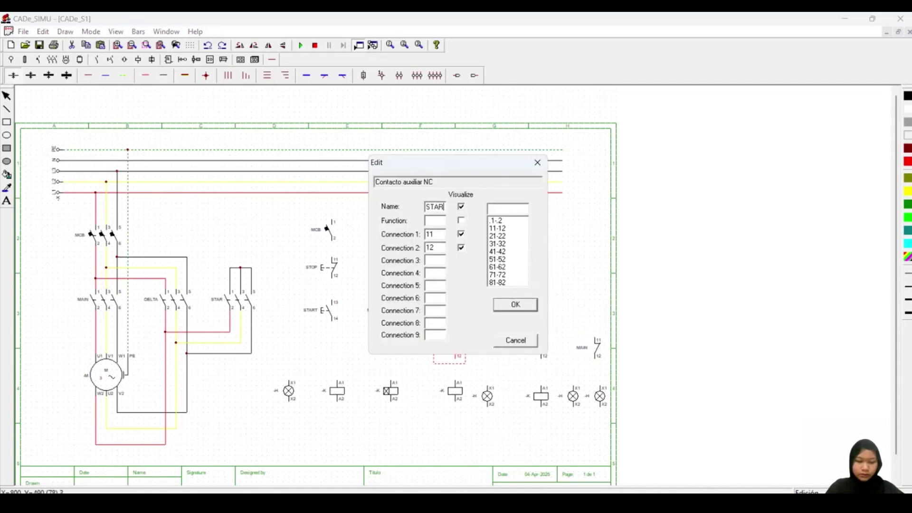
{"action": "left_click", "coordinate": [521, 311]}
{"action": "double_click", "coordinate": [542, 347]}
{"action": "left_click_drag", "start_coordinate": [438, 207], "coordinate": [416, 217]}
{"action": "type", "text": "DELTA"}
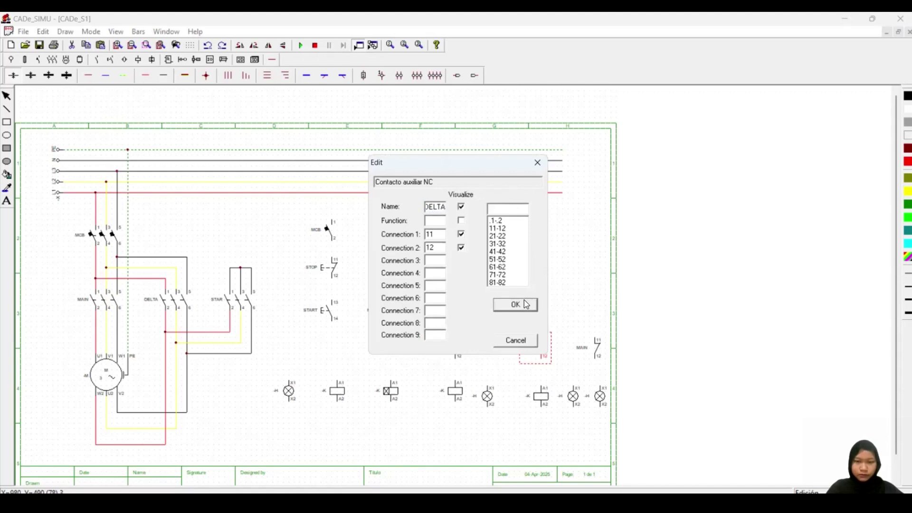
{"action": "left_click", "coordinate": [524, 301]}
Step: Shift the coil below the START pushbutton into line with the contacts above and name it MAIN
{"action": "left_click", "coordinate": [284, 394]}
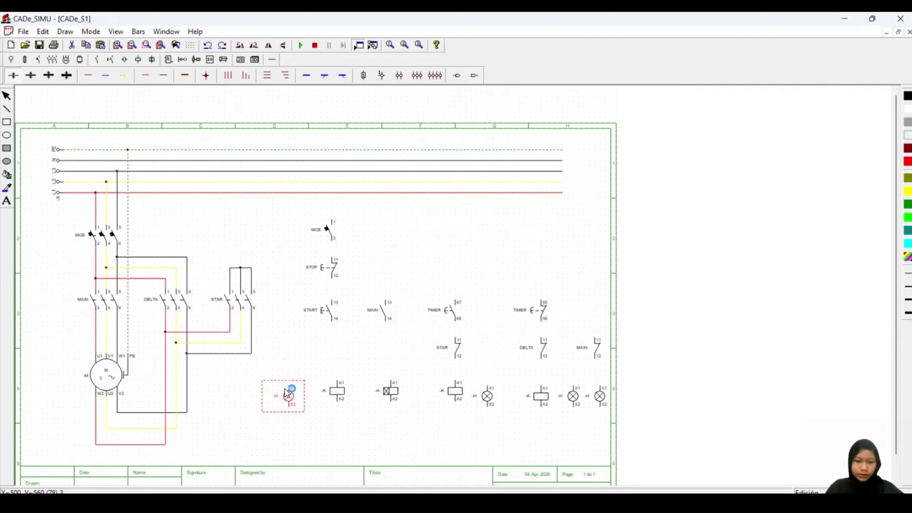
{"action": "left_click_drag", "start_coordinate": [342, 393], "coordinate": [328, 393]}
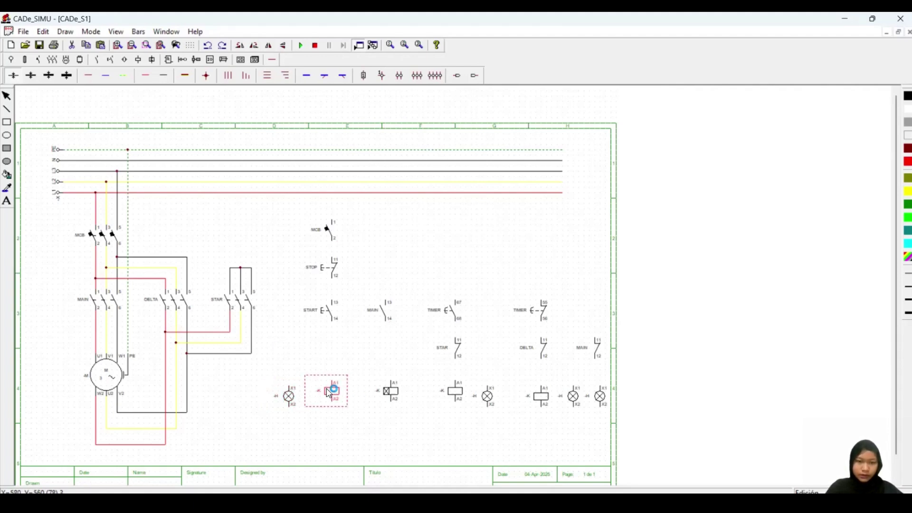
{"action": "double_click", "coordinate": [326, 389]}
{"action": "left_click_drag", "start_coordinate": [433, 179], "coordinate": [400, 180]}
{"action": "type", "text": "MAIN"}
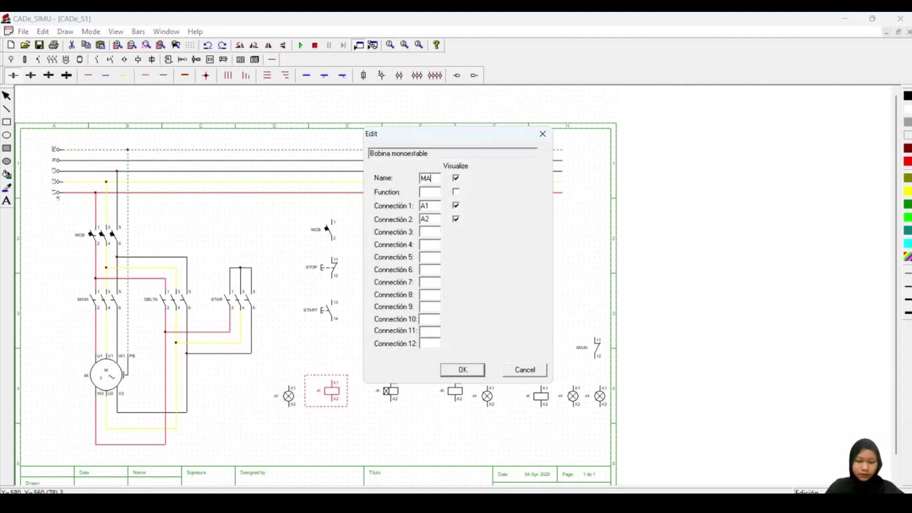
{"action": "left_click", "coordinate": [460, 371]}
Step: Shift the on-delay timer coil slightly left and name it TIMER
{"action": "left_click", "coordinate": [396, 399]}
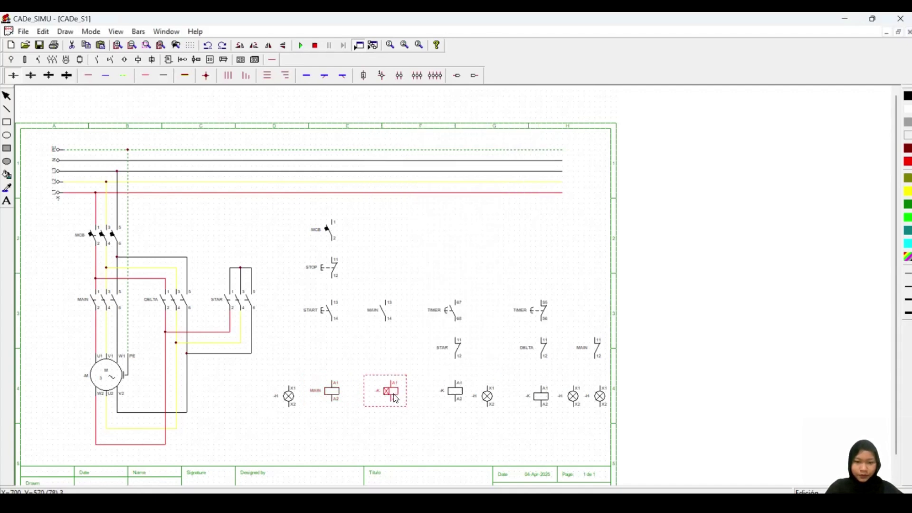
{"action": "double_click", "coordinate": [389, 394]}
{"action": "left_click_drag", "start_coordinate": [434, 208], "coordinate": [412, 217]}
{"action": "type", "text": "TIMER"}
{"action": "left_click", "coordinate": [449, 331]}
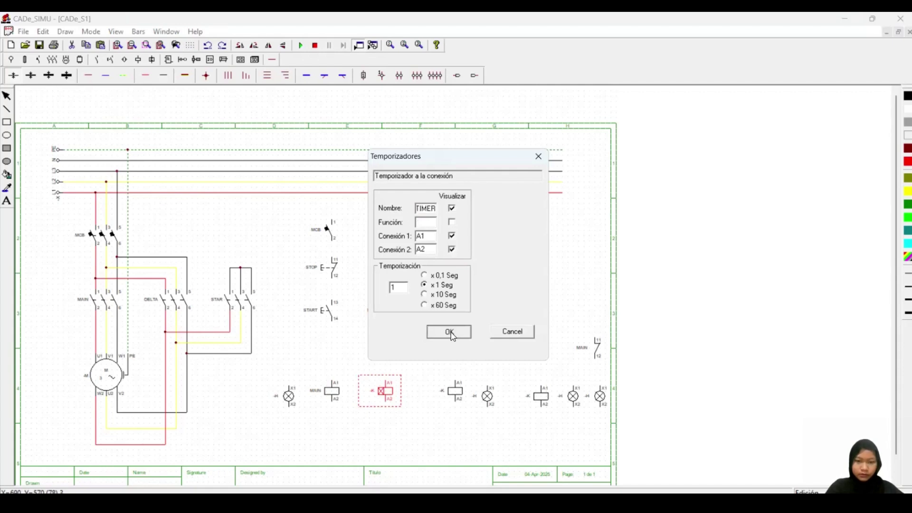
Step: Name the coil below the STAR contact DELTA
{"action": "left_click", "coordinate": [460, 398]}
{"action": "double_click", "coordinate": [459, 398]}
{"action": "left_click_drag", "start_coordinate": [435, 179], "coordinate": [414, 180]}
{"action": "type", "text": "DELTA"}
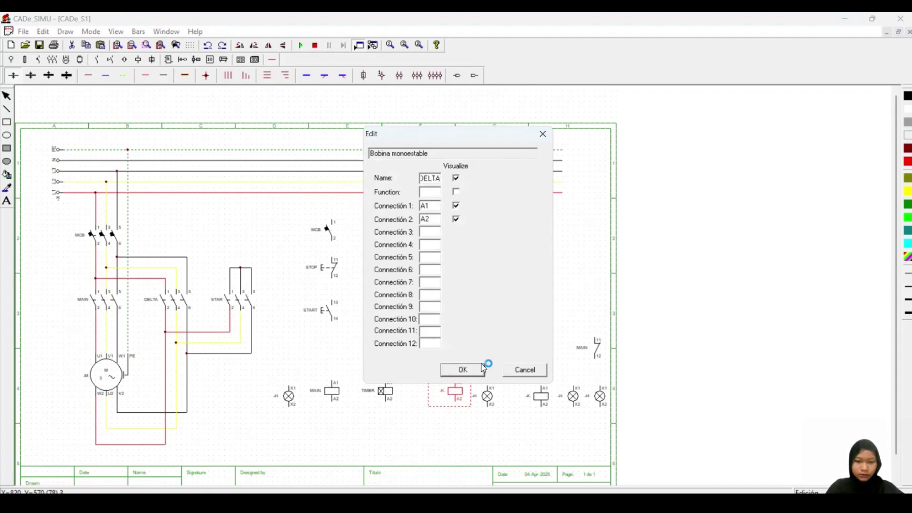
{"action": "left_click", "coordinate": [463, 371]}
Step: Name the lamp beside the DELTA coil DELTA and shift it slightly right, level with the coil
{"action": "left_click", "coordinate": [490, 394]}
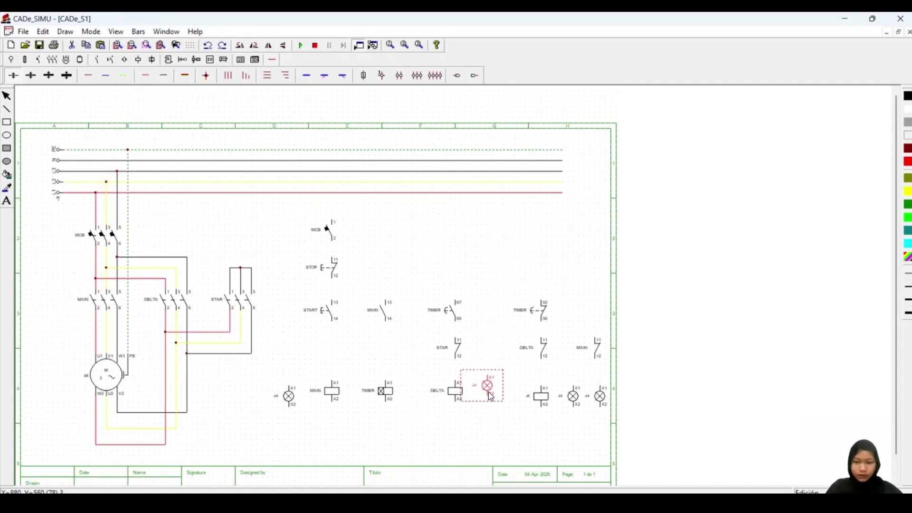
{"action": "double_click", "coordinate": [492, 398]}
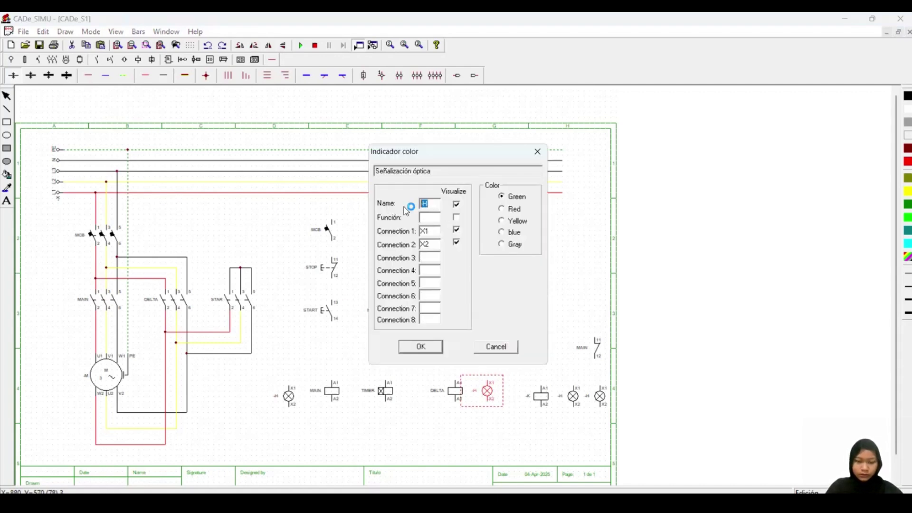
{"action": "type", "text": "DELTA"}
{"action": "left_click", "coordinate": [421, 347]}
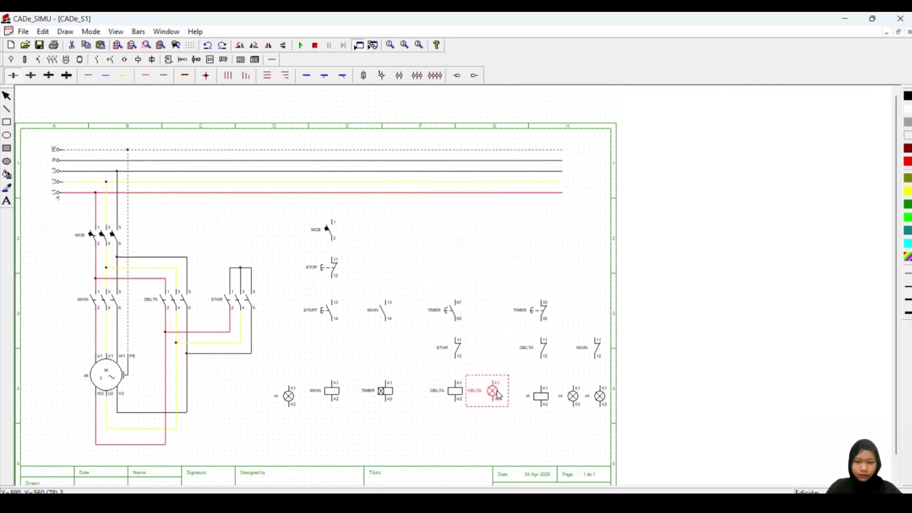
{"action": "left_click", "coordinate": [523, 421]}
Step: Name the coil below the DELTA contact STAR
{"action": "left_click", "coordinate": [546, 399]}
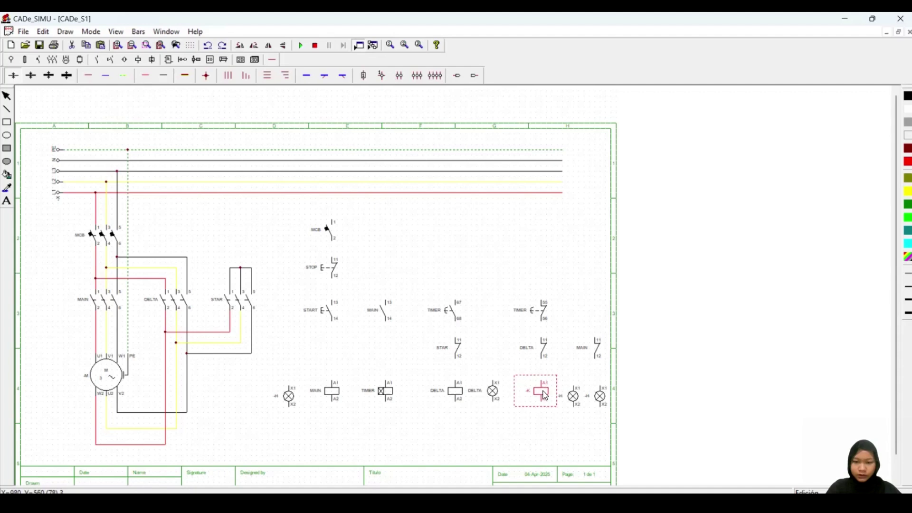
{"action": "double_click", "coordinate": [545, 397]}
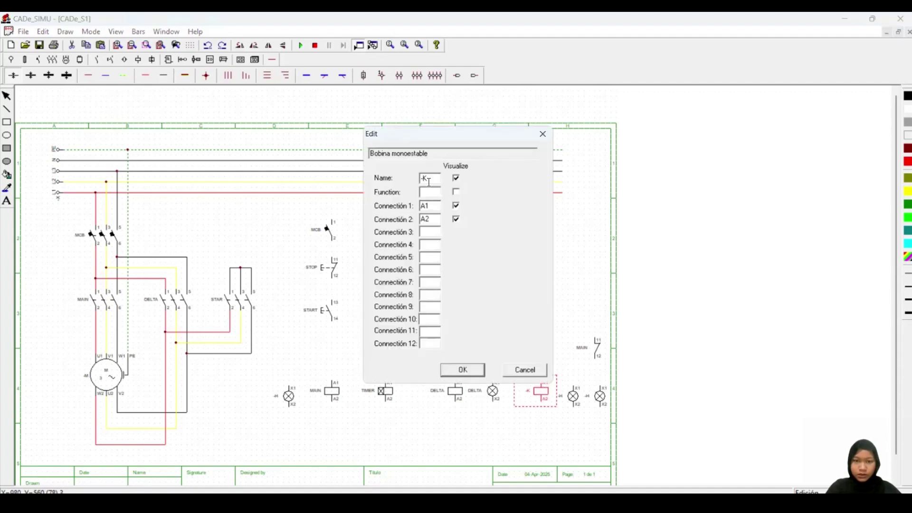
{"action": "type", "text": "STAR"}
{"action": "left_click", "coordinate": [474, 376]}
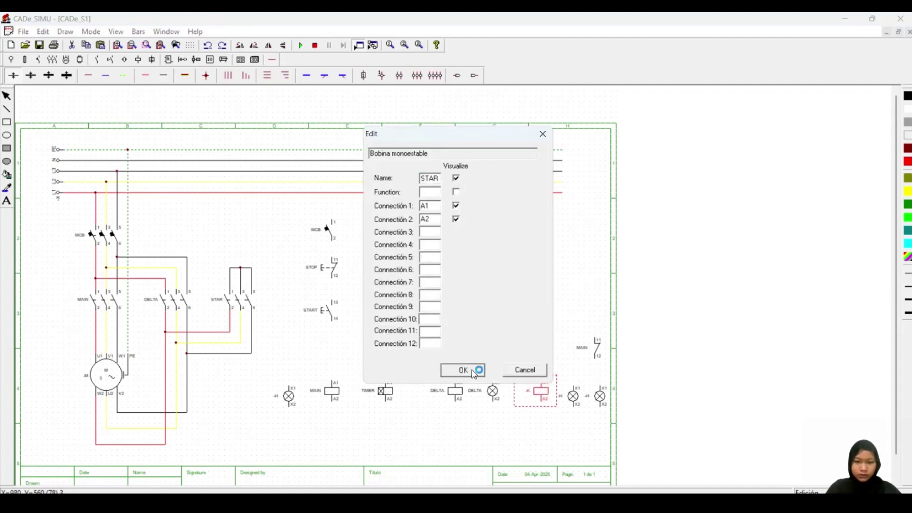
Step: Align the lamp beside the STAR coil with the coil row and name it STAR
{"action": "left_click", "coordinate": [573, 392]}
{"action": "left_click_drag", "start_coordinate": [573, 387], "coordinate": [575, 388]}
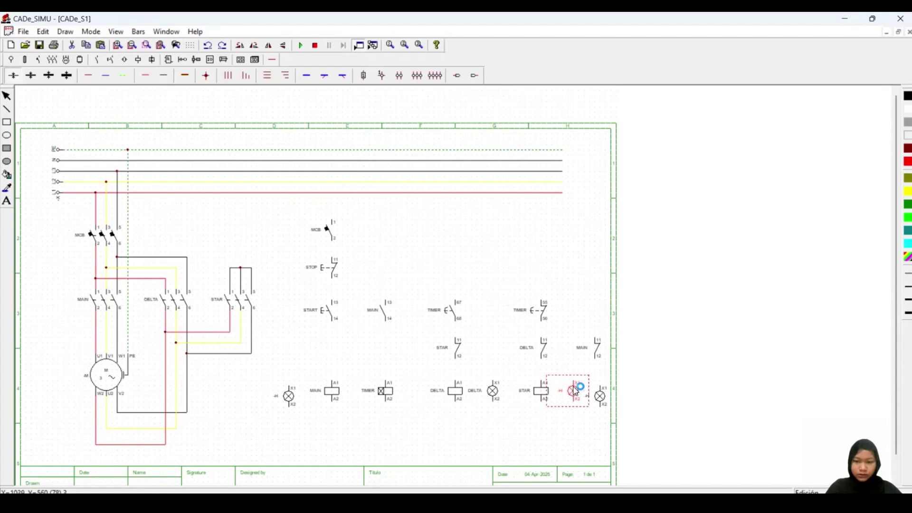
{"action": "double_click", "coordinate": [577, 392]}
{"action": "double_click", "coordinate": [429, 203]}
{"action": "type", "text": "STAR"}
{"action": "left_click", "coordinate": [420, 347]}
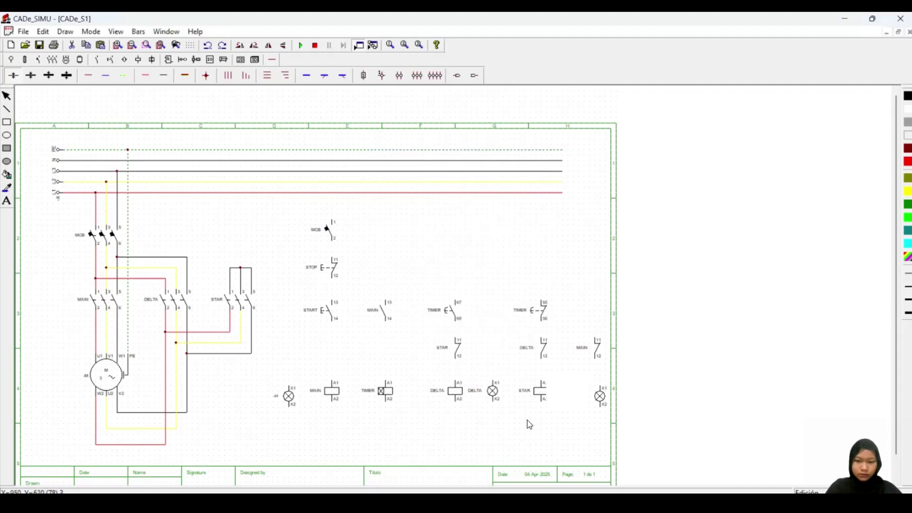
Step: Nudge the rightmost MAIN contact and the lamp below it into position, and name the lamp STOP
{"action": "left_click_drag", "start_coordinate": [592, 354], "coordinate": [595, 342]}
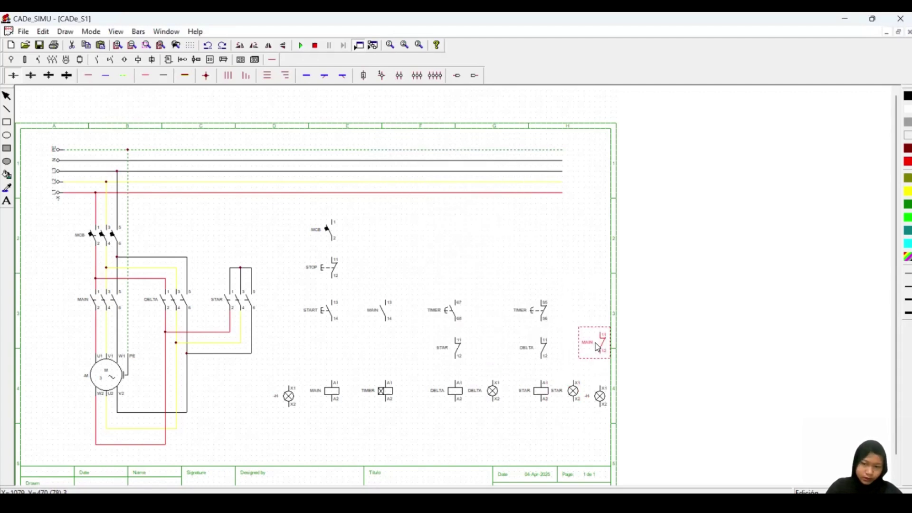
{"action": "left_click_drag", "start_coordinate": [600, 395], "coordinate": [599, 390]}
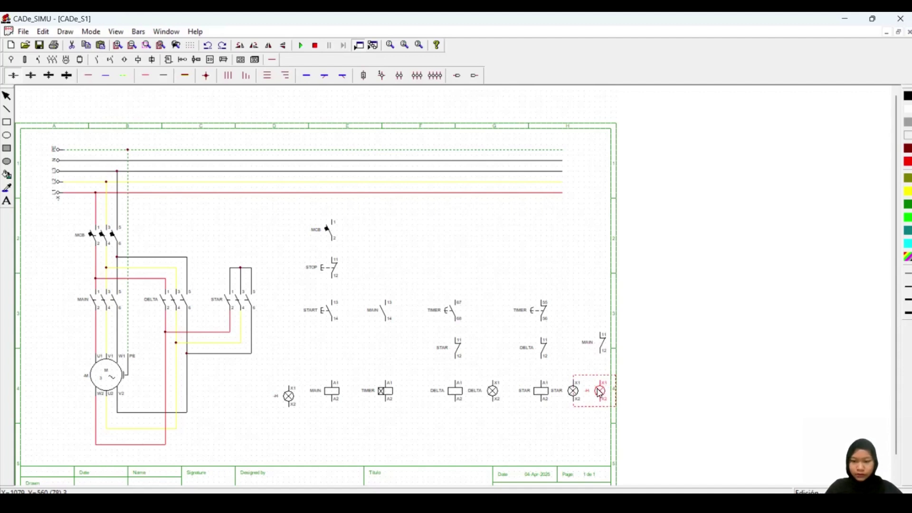
{"action": "double_click", "coordinate": [600, 393]}
{"action": "double_click", "coordinate": [430, 204]}
{"action": "type", "text": "STOP"}
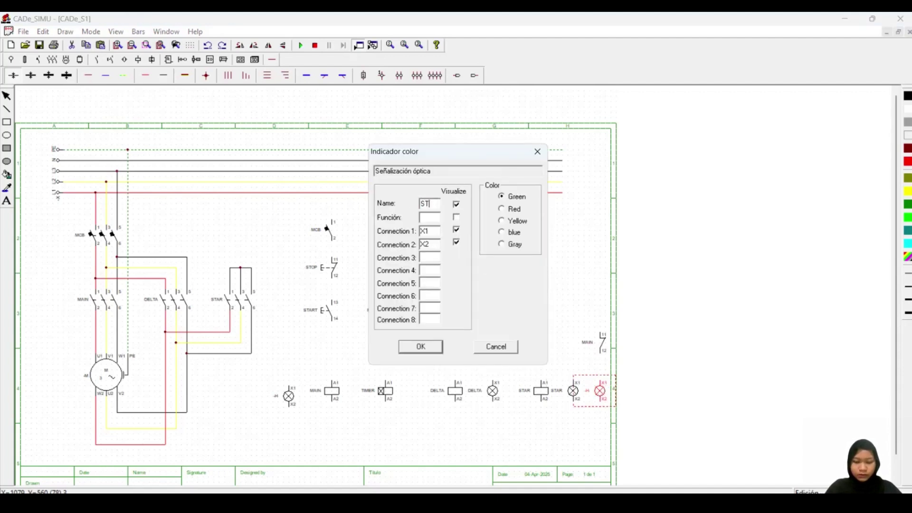
{"action": "left_click", "coordinate": [442, 349]}
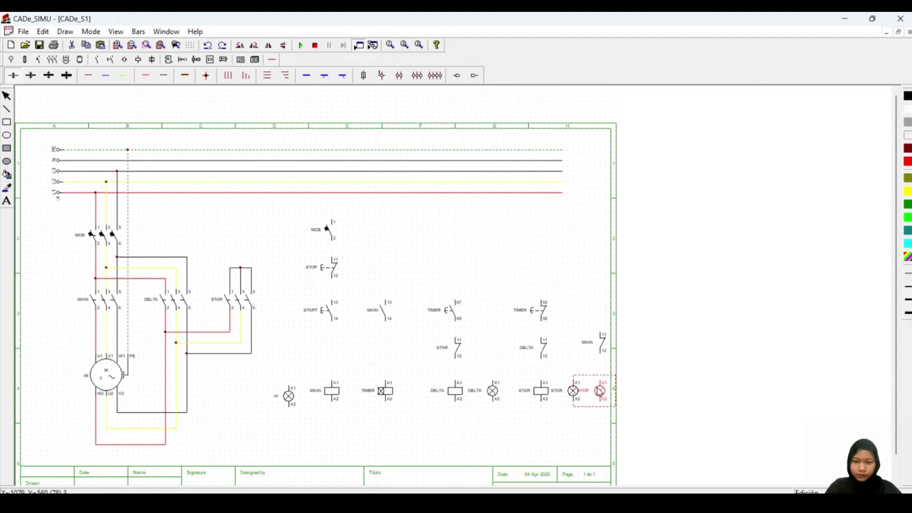
{"action": "left_click", "coordinate": [428, 418]}
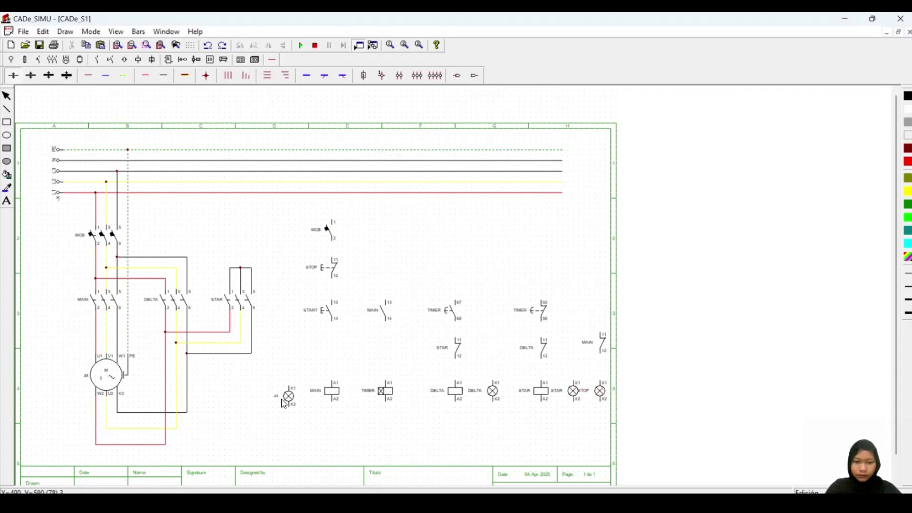
Step: Name the leftmost lamp MAIN and move it right, beside the MAIN coil
{"action": "left_click", "coordinate": [292, 398]}
{"action": "double_click", "coordinate": [293, 398]}
{"action": "double_click", "coordinate": [426, 204]}
{"action": "type", "text": "MAIN"}
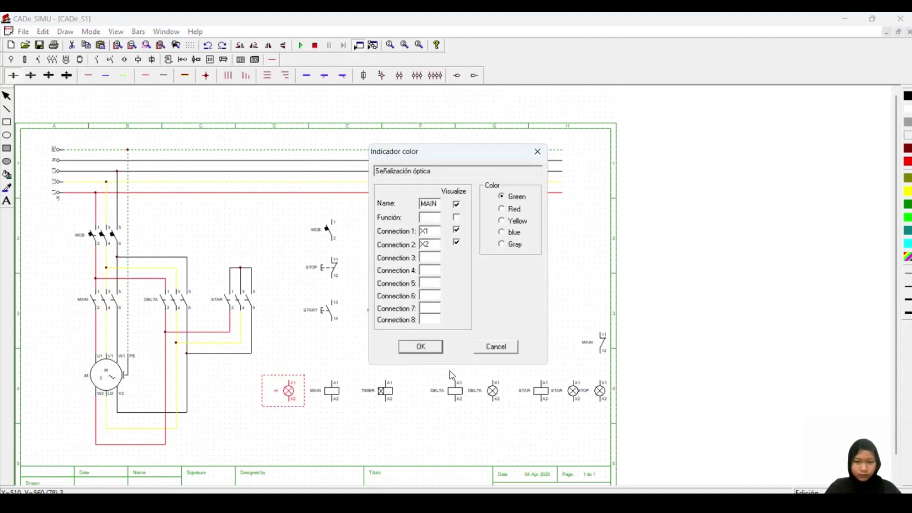
{"action": "left_click", "coordinate": [421, 347]}
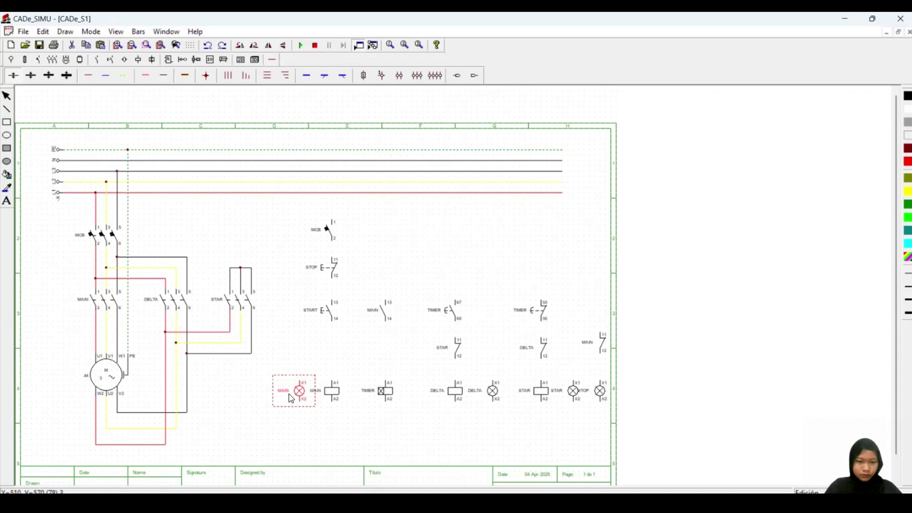
Step: Shift the whole circuit left and slightly up, and move the rightmost MAIN contact and STOP lamp right, clear of the STAR lamp
{"action": "left_click_drag", "start_coordinate": [283, 206], "coordinate": [622, 441]}
{"action": "left_click", "coordinate": [272, 224]}
{"action": "left_click_drag", "start_coordinate": [269, 207], "coordinate": [594, 414]}
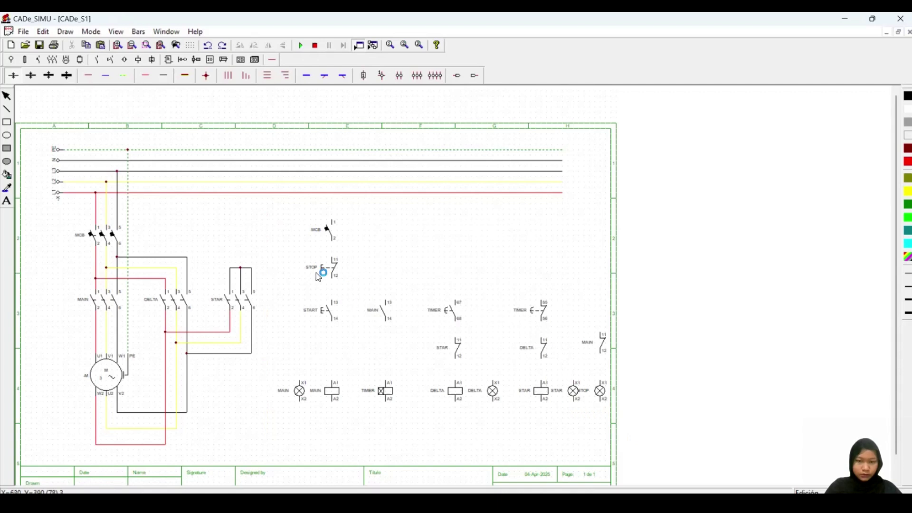
{"action": "left_click_drag", "start_coordinate": [33, 135], "coordinate": [633, 454]}
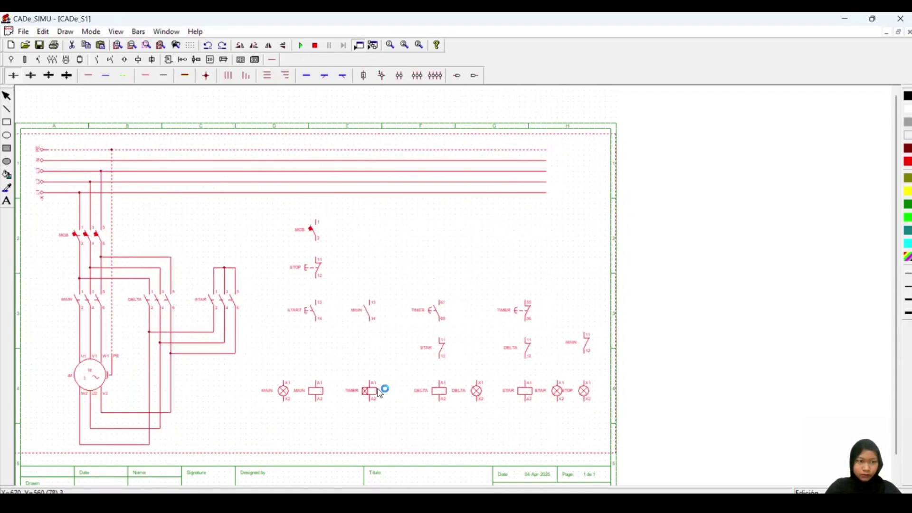
{"action": "key", "text": "Delete"}
{"action": "key", "text": "ctrl+z"}
{"action": "left_click", "coordinate": [621, 285]}
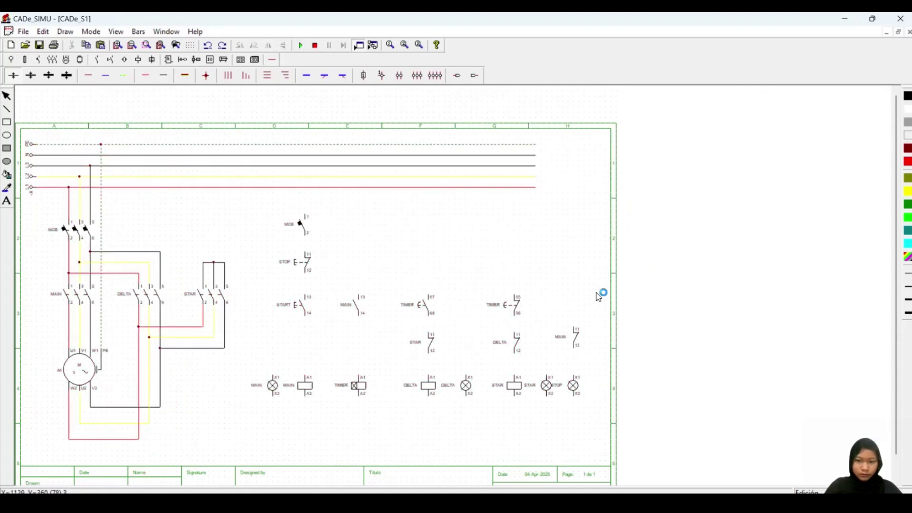
{"action": "left_click_drag", "start_coordinate": [552, 294], "coordinate": [591, 395]}
{"action": "left_click", "coordinate": [748, 300]}
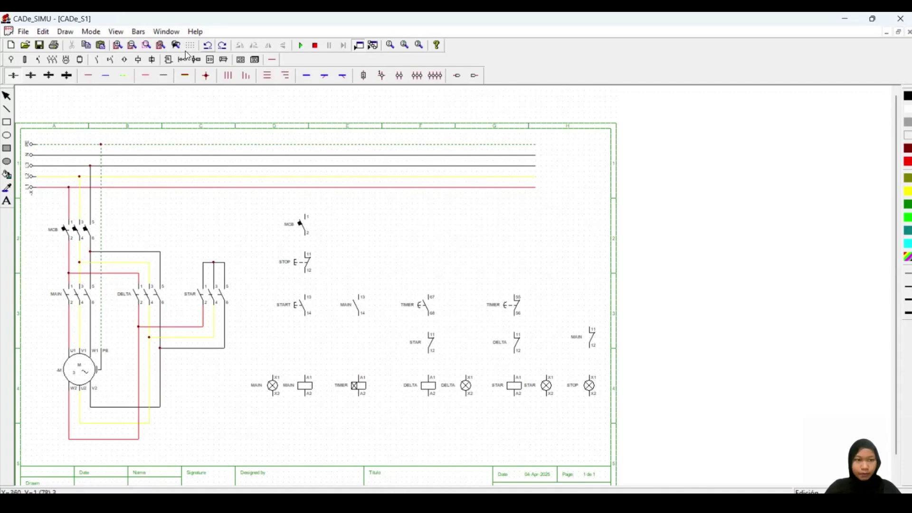
Step: Wire phase L1 down through the control MCB, STOP and START pushbuttons to terminal A1 of the MAIN coil
{"action": "left_click", "coordinate": [144, 76]}
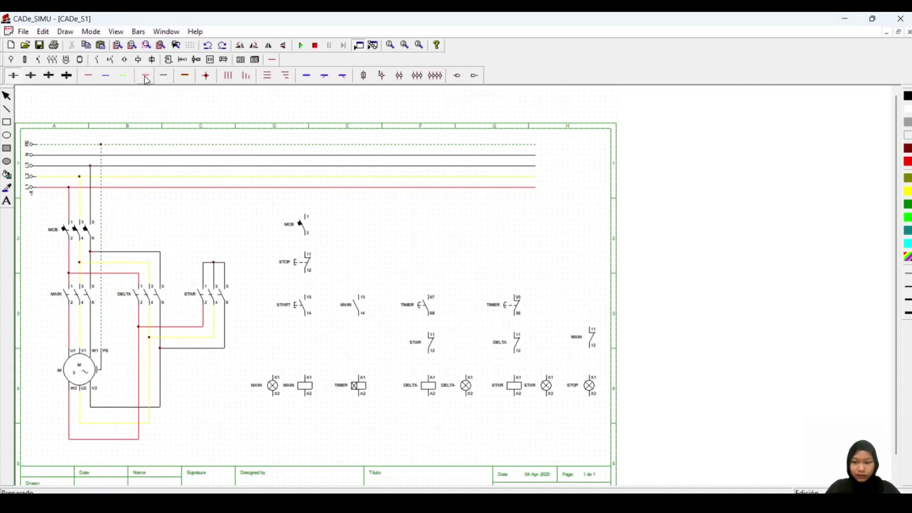
{"action": "left_click", "coordinate": [164, 76]}
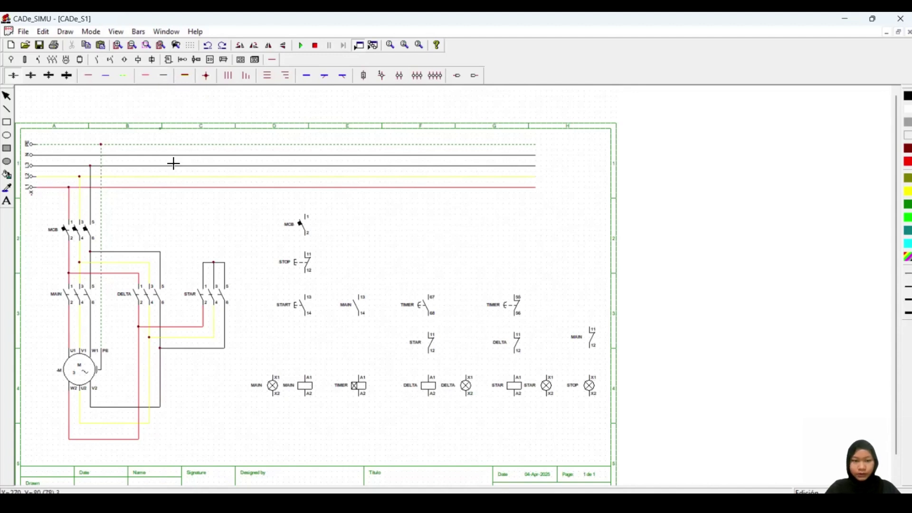
{"action": "left_click_drag", "start_coordinate": [305, 187], "coordinate": [306, 217]}
{"action": "left_click_drag", "start_coordinate": [306, 233], "coordinate": [297, 379]}
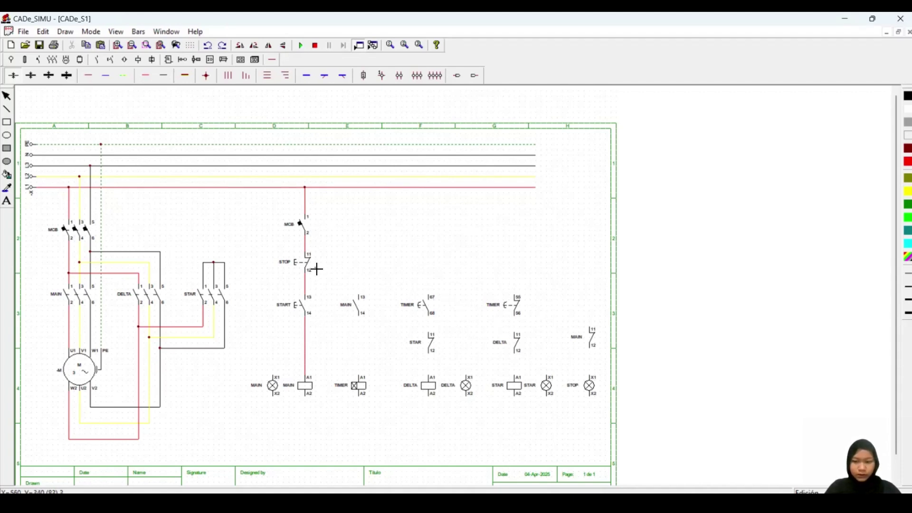
Step: Wire a horizontal feed from below STOP to MAIN contact 11-12, with drops to MAIN 13, TIMER 67 and TIMER 55
{"action": "left_click_drag", "start_coordinate": [306, 280], "coordinate": [597, 331]}
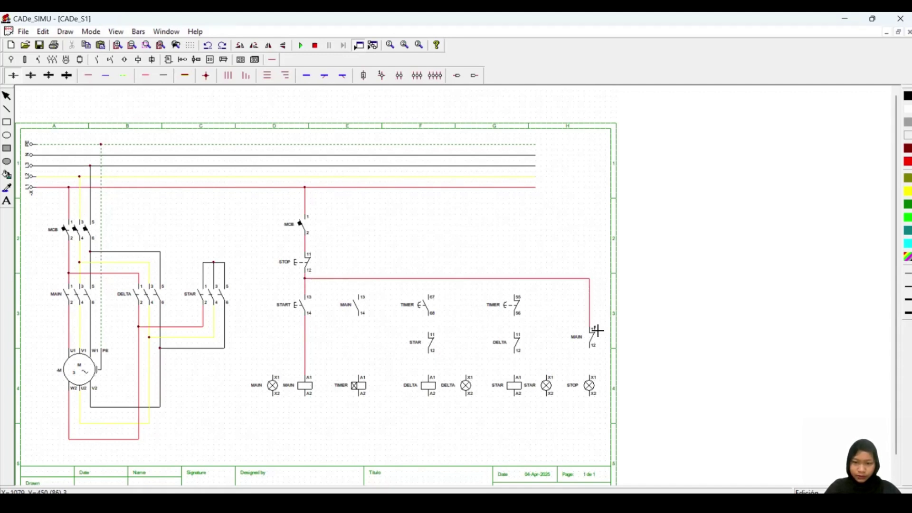
{"action": "left_click_drag", "start_coordinate": [358, 280], "coordinate": [358, 295]}
{"action": "left_click", "coordinate": [423, 279]}
{"action": "left_click_drag", "start_coordinate": [429, 280], "coordinate": [430, 298]}
{"action": "left_click_drag", "start_coordinate": [515, 281], "coordinate": [515, 297]}
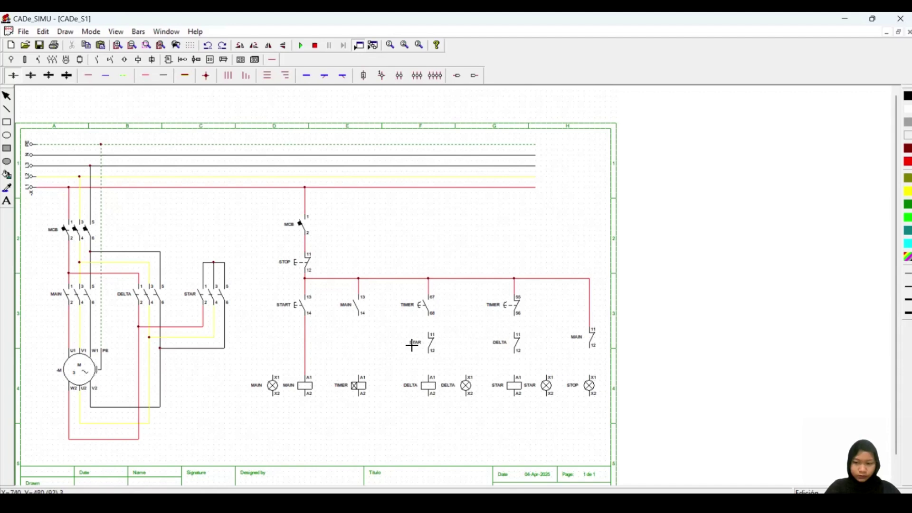
Step: Wire MAIN contact 14 to the TIMER coil, and TIMER contact 68 through the STAR contact to the DELTA coil
{"action": "left_click_drag", "start_coordinate": [361, 322], "coordinate": [363, 375]}
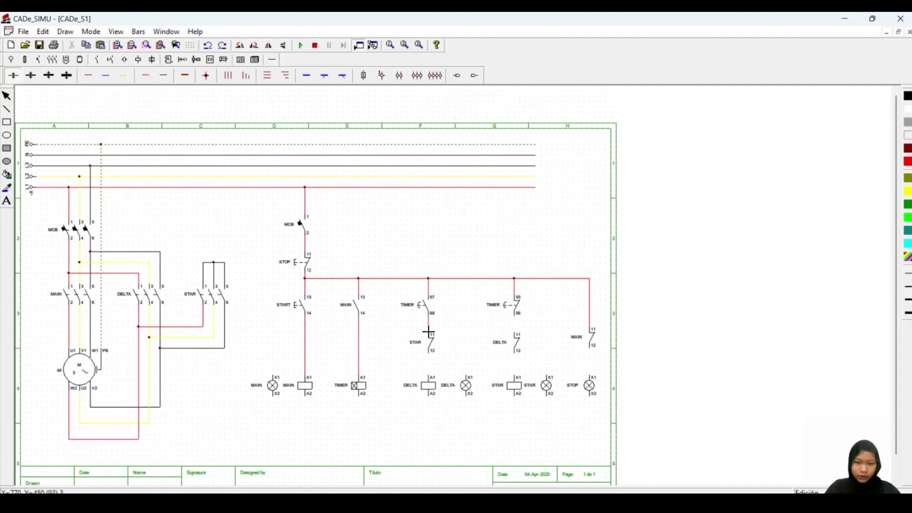
{"action": "left_click_drag", "start_coordinate": [431, 333], "coordinate": [432, 319]}
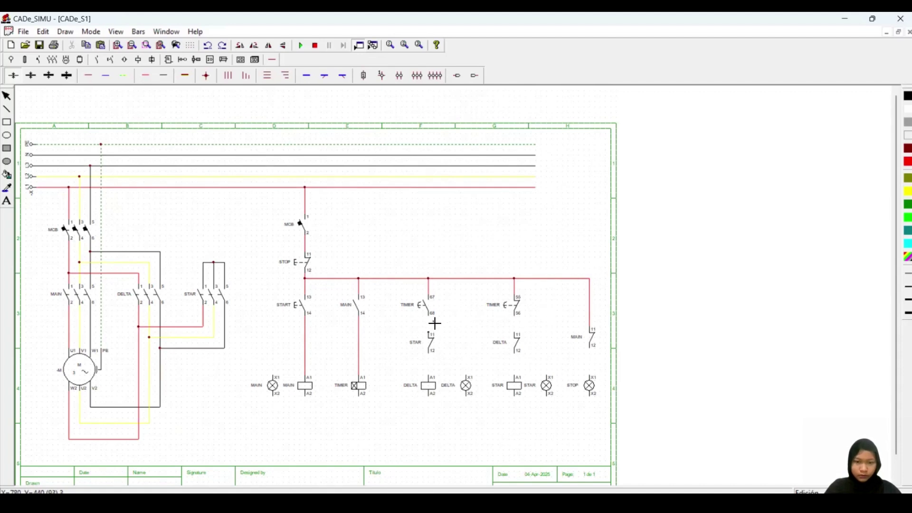
{"action": "left_click_drag", "start_coordinate": [430, 352], "coordinate": [430, 377]}
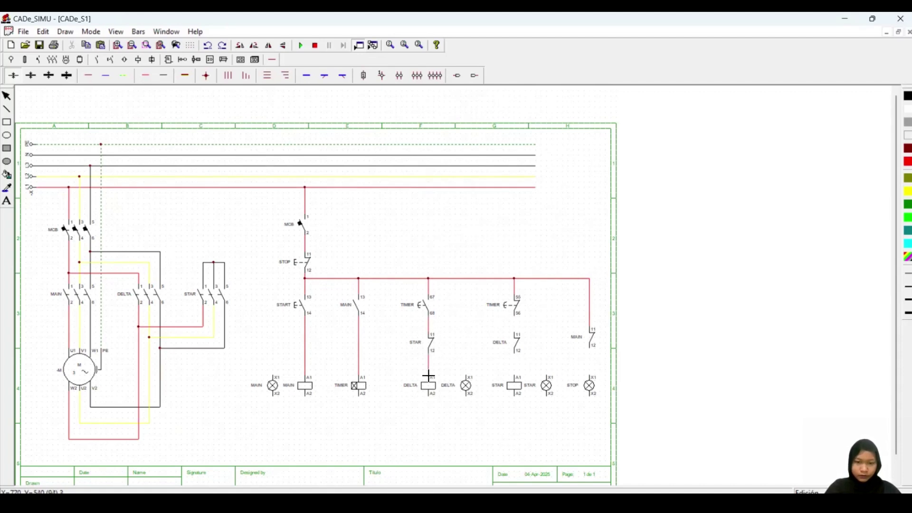
Step: Wire TIMER contact 56 through the DELTA contact to the STAR coil, and link the MAIN and TIMER coil feeds to MAIN lamp X1
{"action": "left_click_drag", "start_coordinate": [518, 315], "coordinate": [516, 373]}
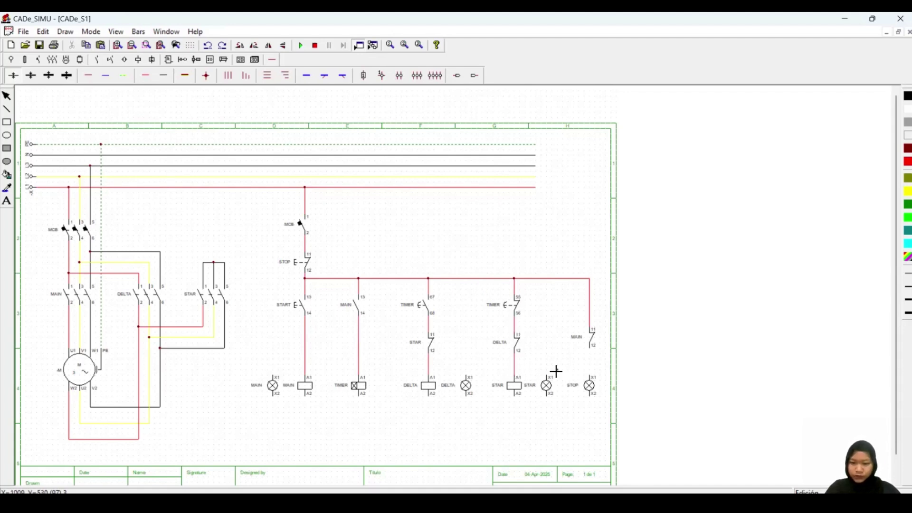
{"action": "left_click_drag", "start_coordinate": [360, 338], "coordinate": [280, 342]}
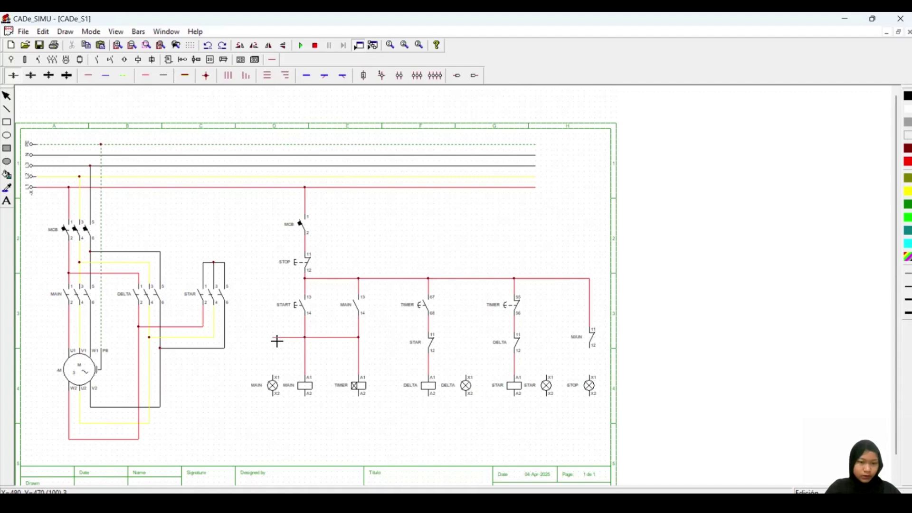
{"action": "left_click", "coordinate": [273, 378]}
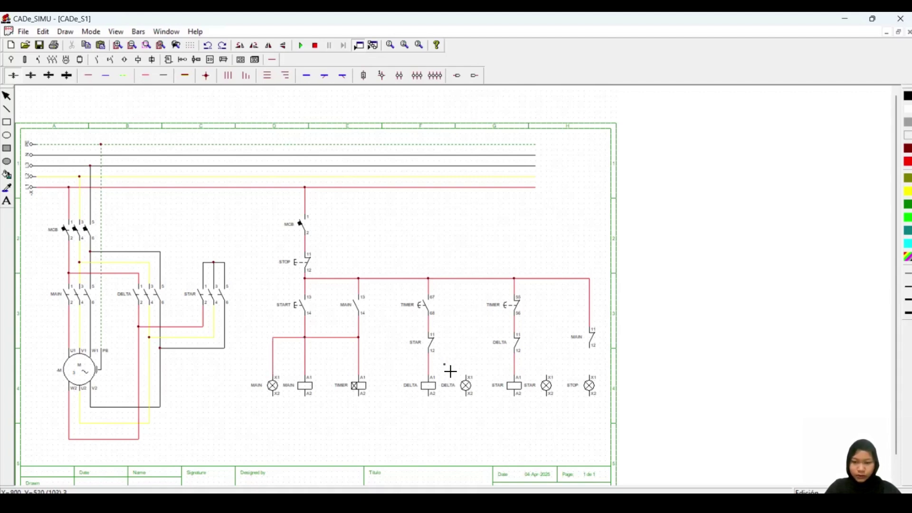
Step: Connect X1 of the DELTA and STAR lamps to their coil feeds, and wire MAIN contact 12 to STOP lamp X1
{"action": "left_click", "coordinate": [429, 365]}
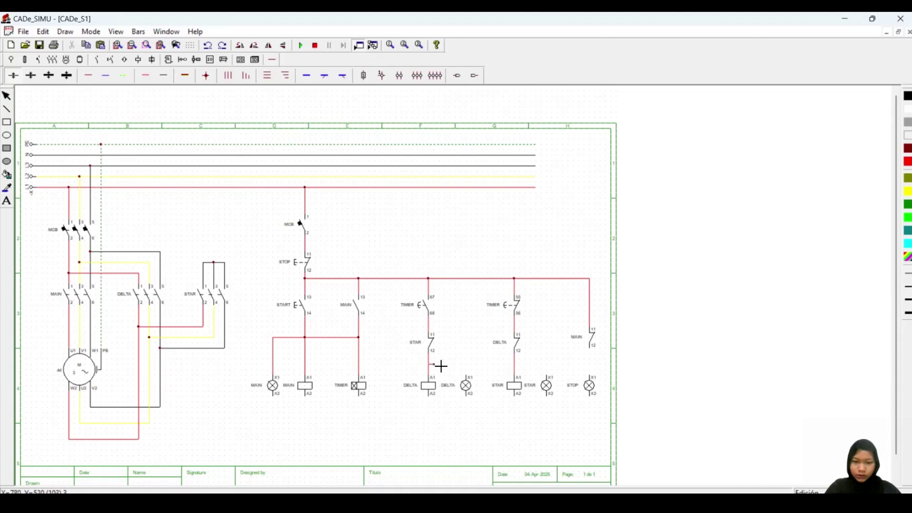
{"action": "left_click", "coordinate": [471, 378]}
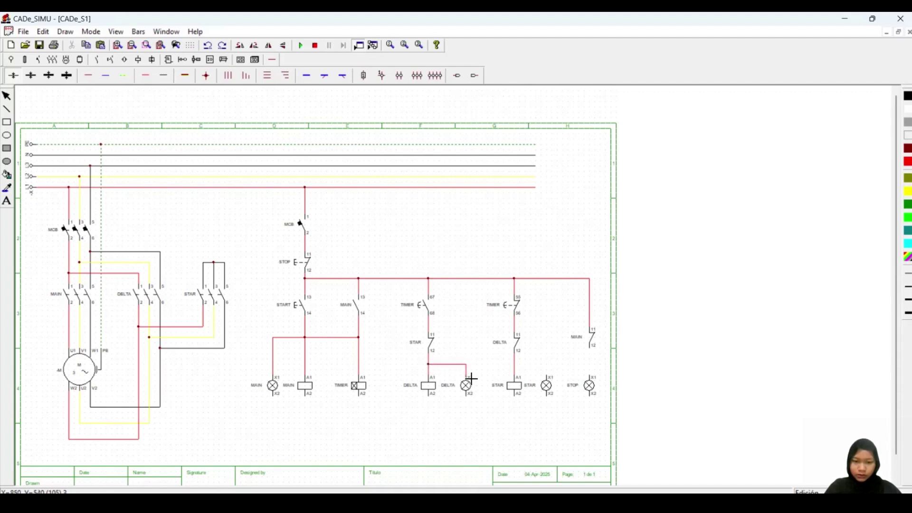
{"action": "left_click", "coordinate": [517, 365]}
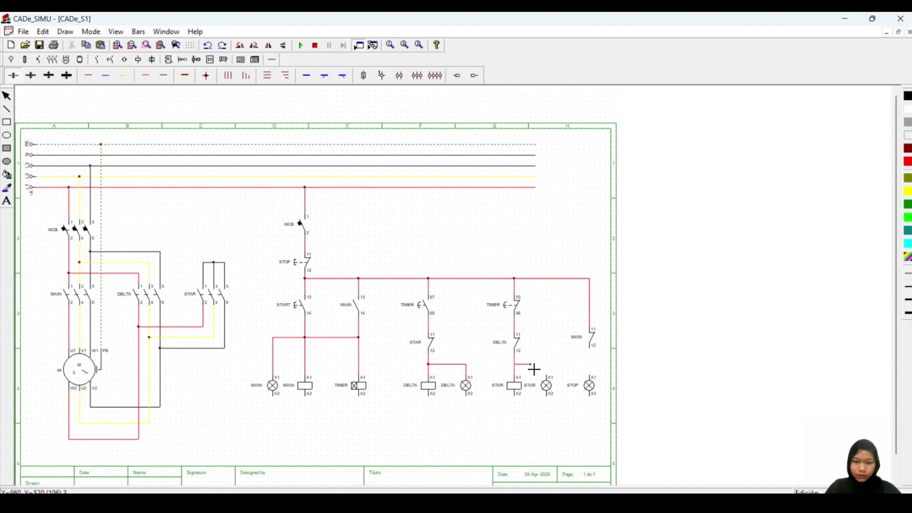
{"action": "left_click", "coordinate": [547, 377]}
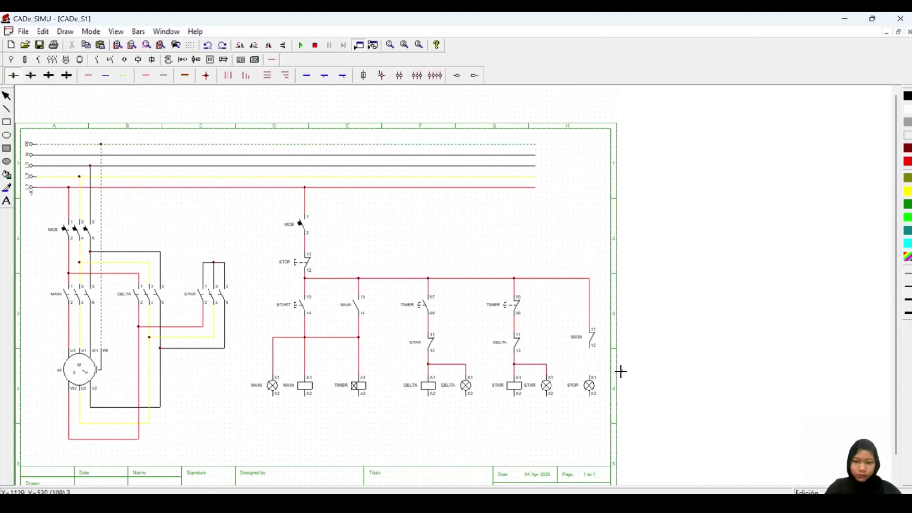
{"action": "left_click_drag", "start_coordinate": [591, 350], "coordinate": [590, 378]}
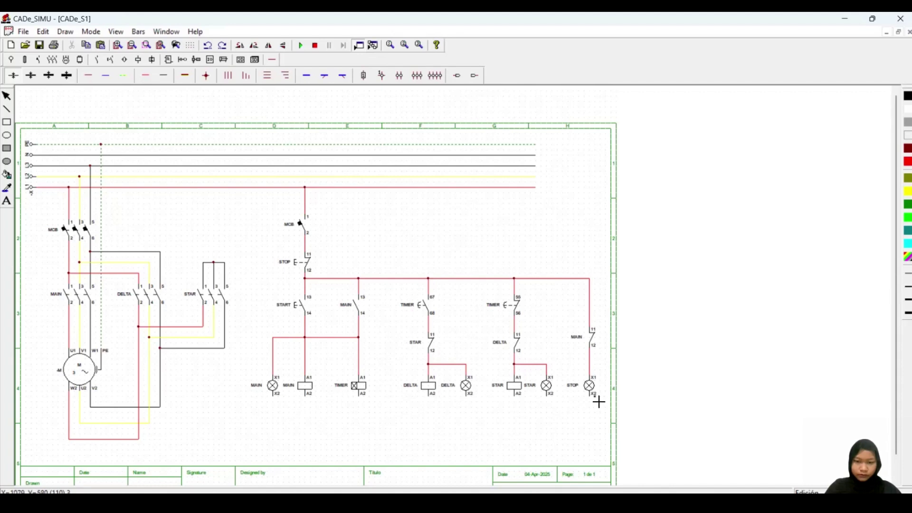
Step: Wire a neutral return from STOP lamp X2 beneath the control circuit to line N, and connect every coil's A2 and other lamps' X2 to it
{"action": "left_click_drag", "start_coordinate": [593, 402], "coordinate": [236, 155]}
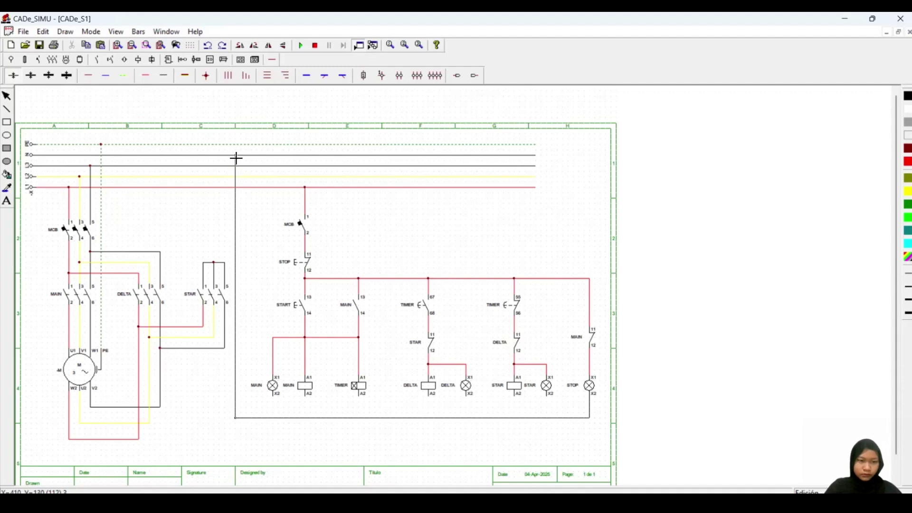
{"action": "mouse_move", "coordinate": [274, 408]}
{"action": "left_mouse_down"}
{"action": "mouse_move", "coordinate": [273, 418]}
{"action": "mouse_move", "coordinate": [307, 400]}
{"action": "mouse_move", "coordinate": [307, 418]}
{"action": "left_mouse_up"}
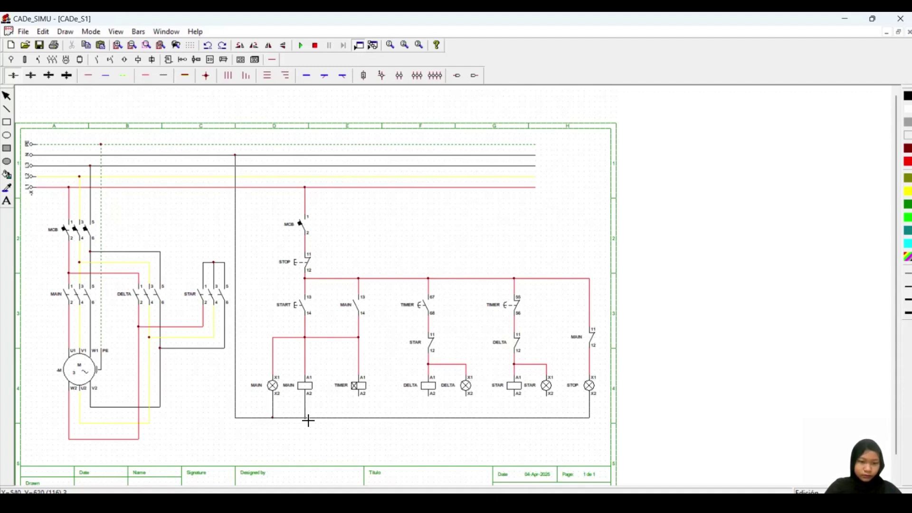
{"action": "left_click_drag", "start_coordinate": [363, 399], "coordinate": [360, 418]}
{"action": "left_click_drag", "start_coordinate": [429, 400], "coordinate": [466, 418]}
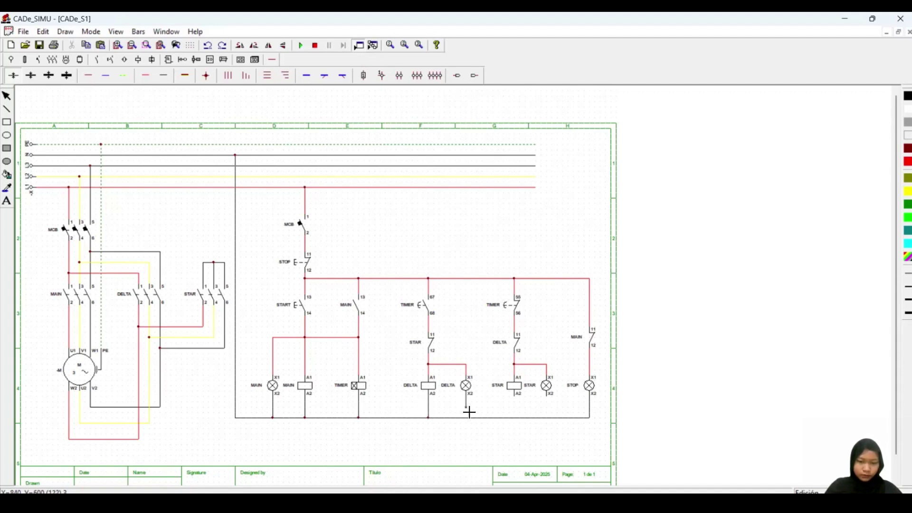
{"action": "left_click_drag", "start_coordinate": [516, 402], "coordinate": [547, 419]}
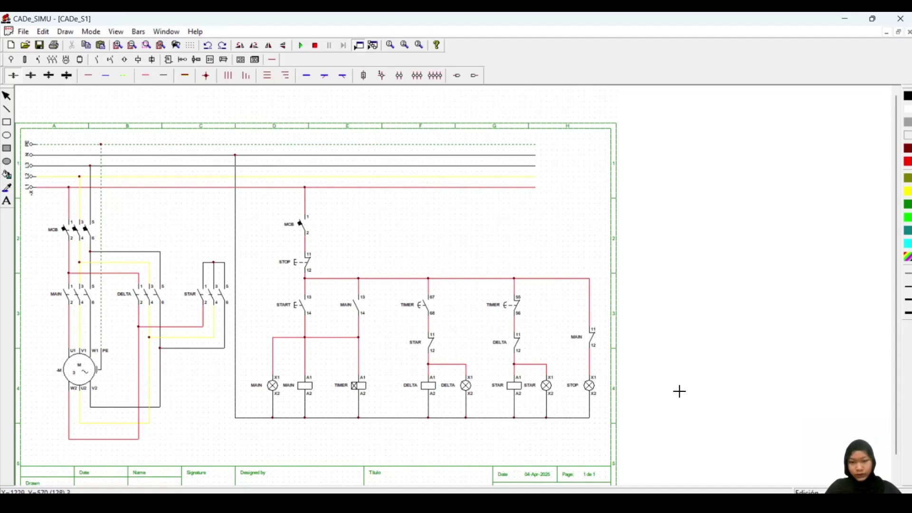
Step: Start the simulation, close the MCB, and test the motor circuit with the START and STOP pushbuttons
{"action": "left_click", "coordinate": [301, 46]}
{"action": "left_click", "coordinate": [78, 232]}
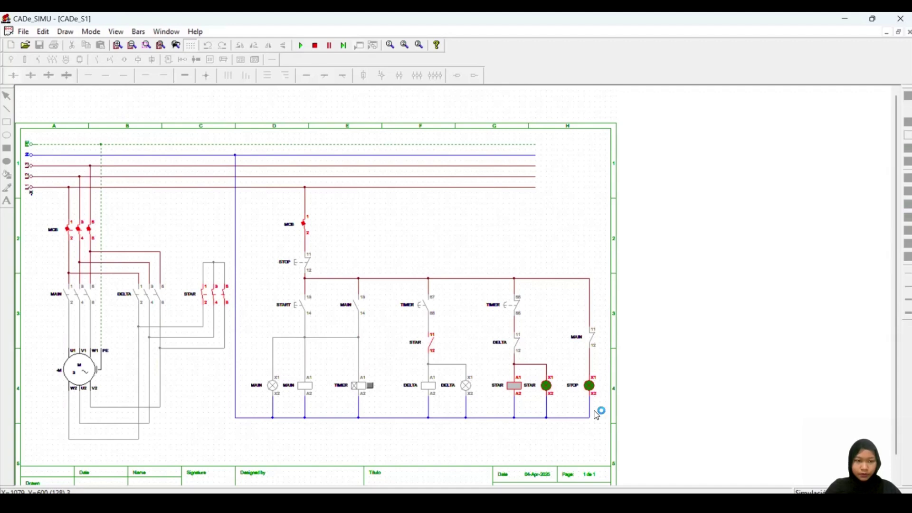
{"action": "left_click", "coordinate": [295, 300]}
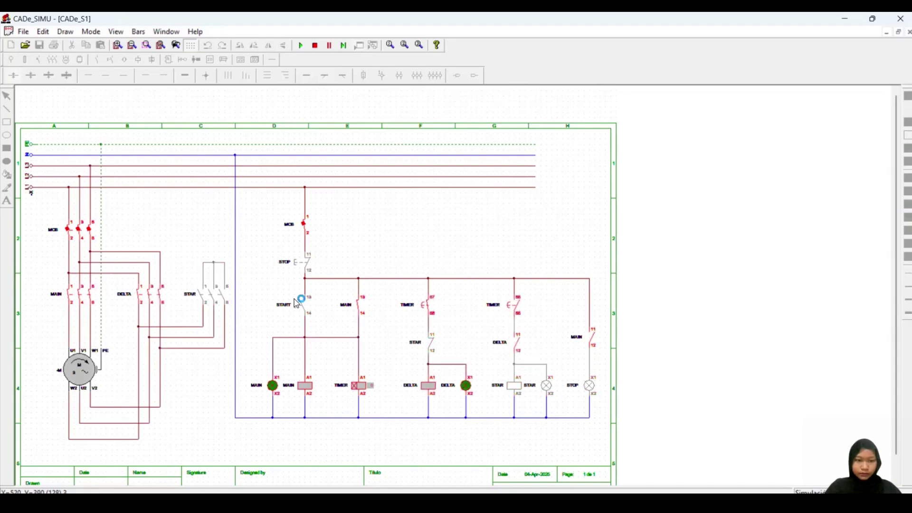
{"action": "left_click", "coordinate": [293, 265]}
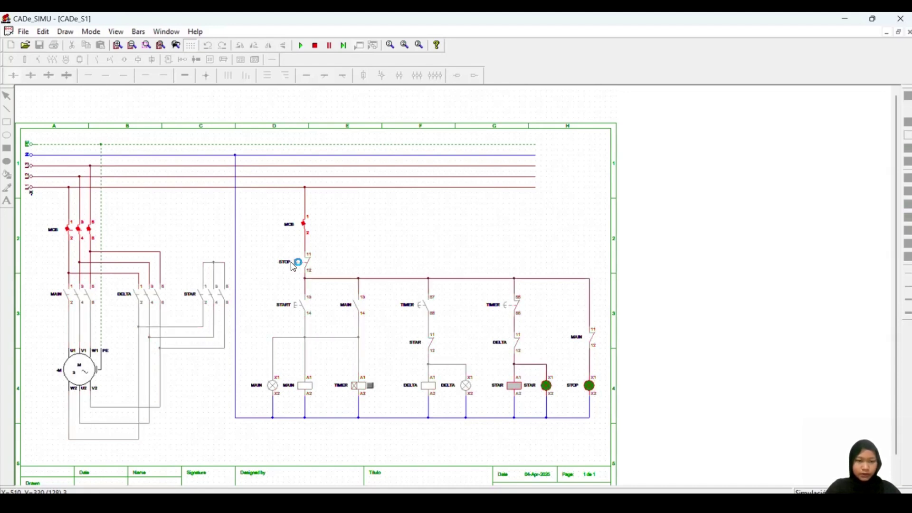
Step: Run the simulated motor again with START, and repeat the STOP and START cycle to check the star-delta changeover
{"action": "left_click", "coordinate": [299, 313]}
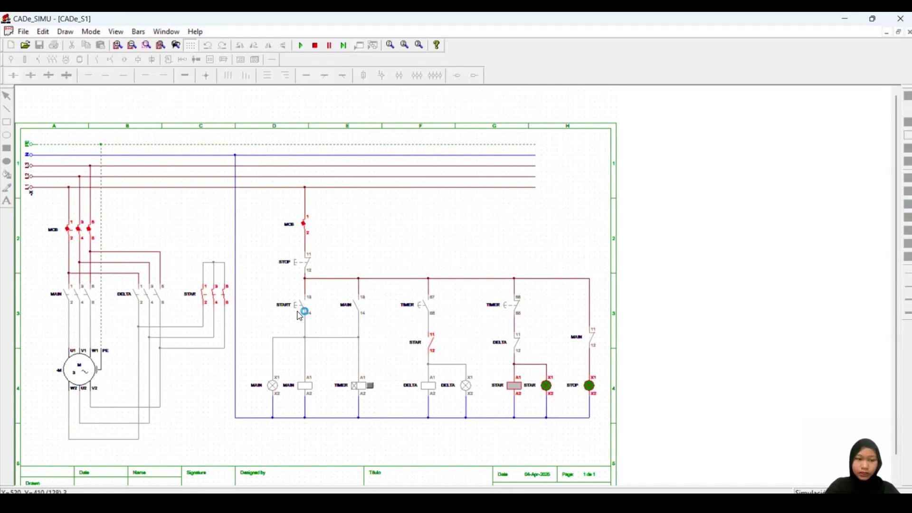
{"action": "left_click", "coordinate": [299, 313]}
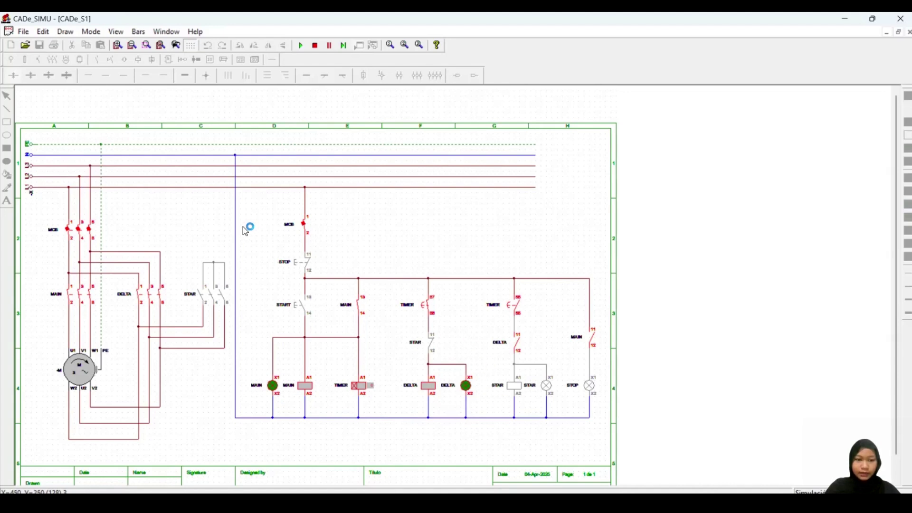
{"action": "left_click", "coordinate": [300, 265]}
{"action": "left_click", "coordinate": [299, 306]}
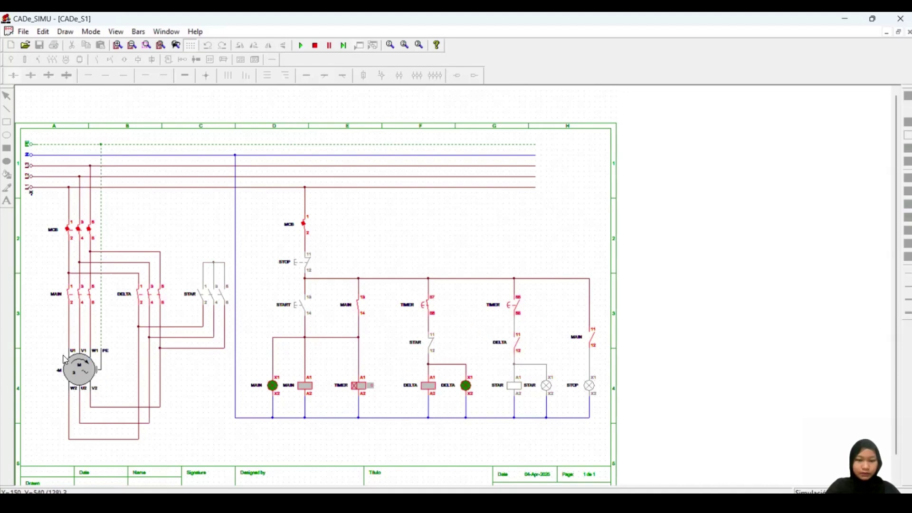
{"action": "left_click", "coordinate": [301, 265]}
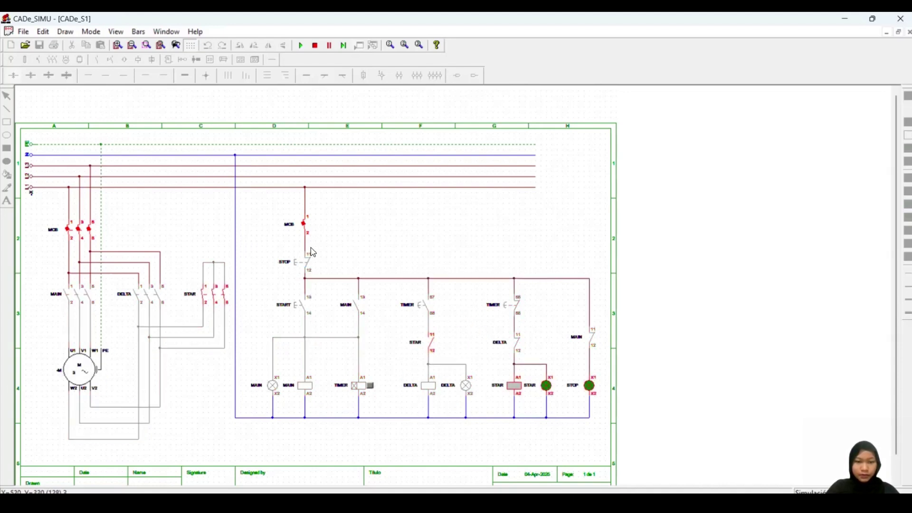
{"action": "left_click", "coordinate": [304, 310]}
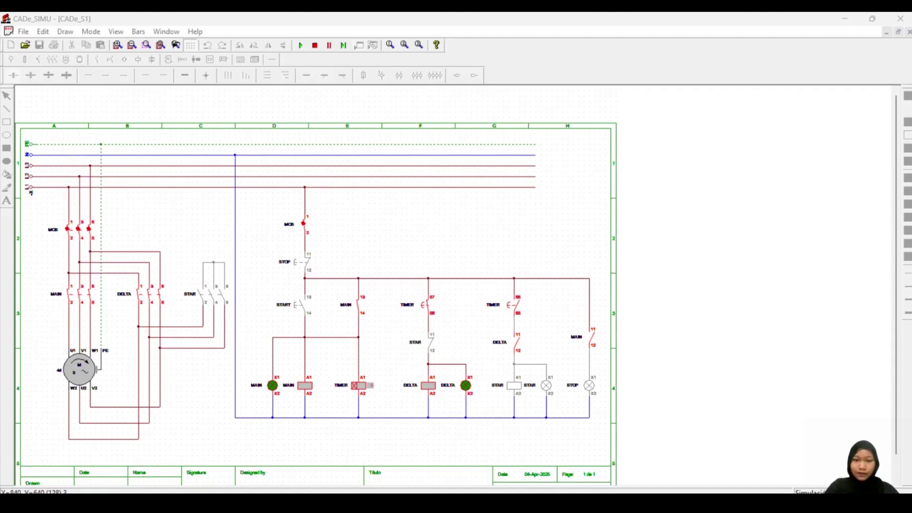
{"action": "left_click", "coordinate": [311, 50]}
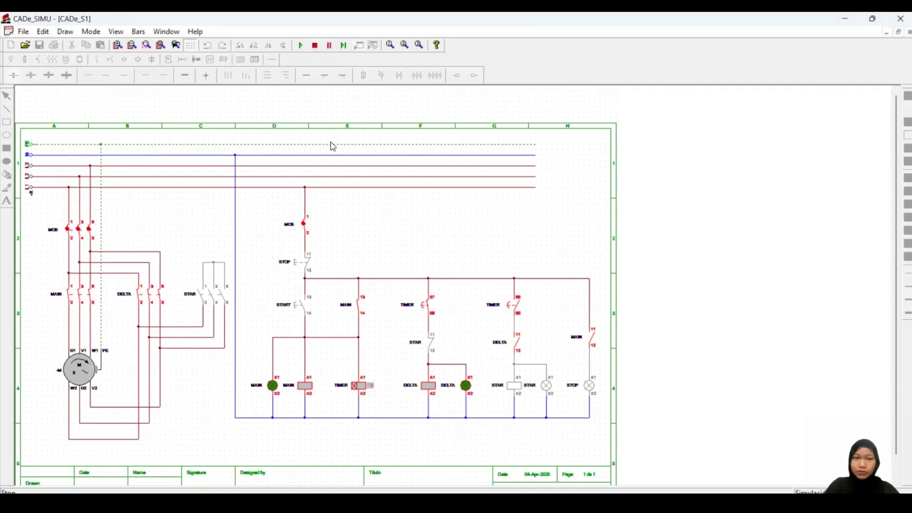